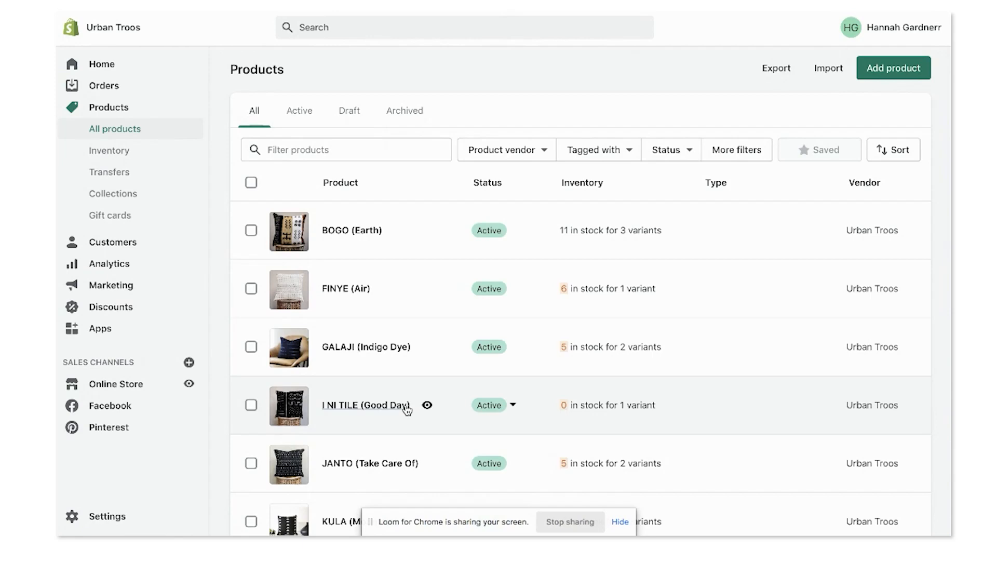
# Start a new product and title it "Mali Pillow Case".
pyautogui.click(904, 68)
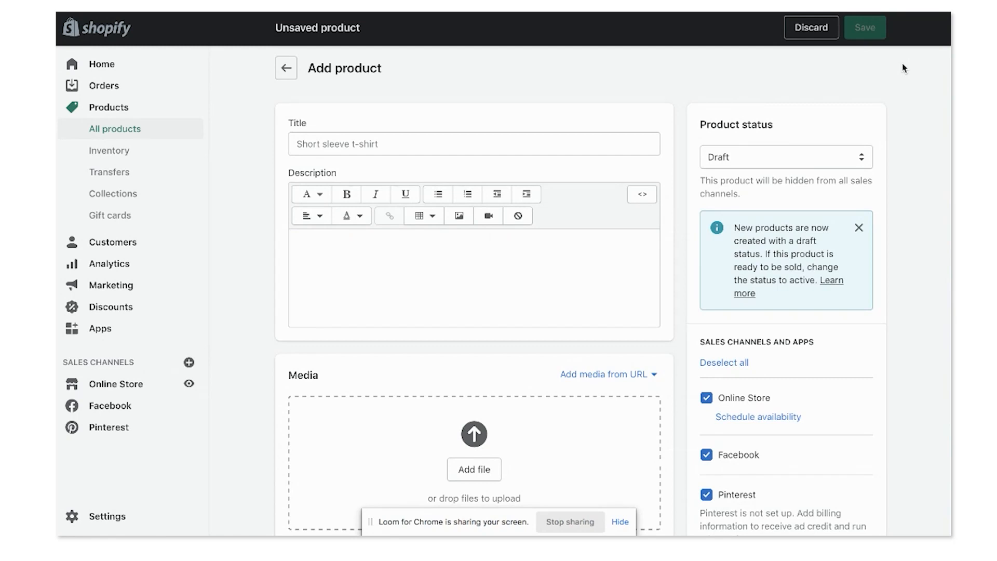
pyautogui.click(390, 143)
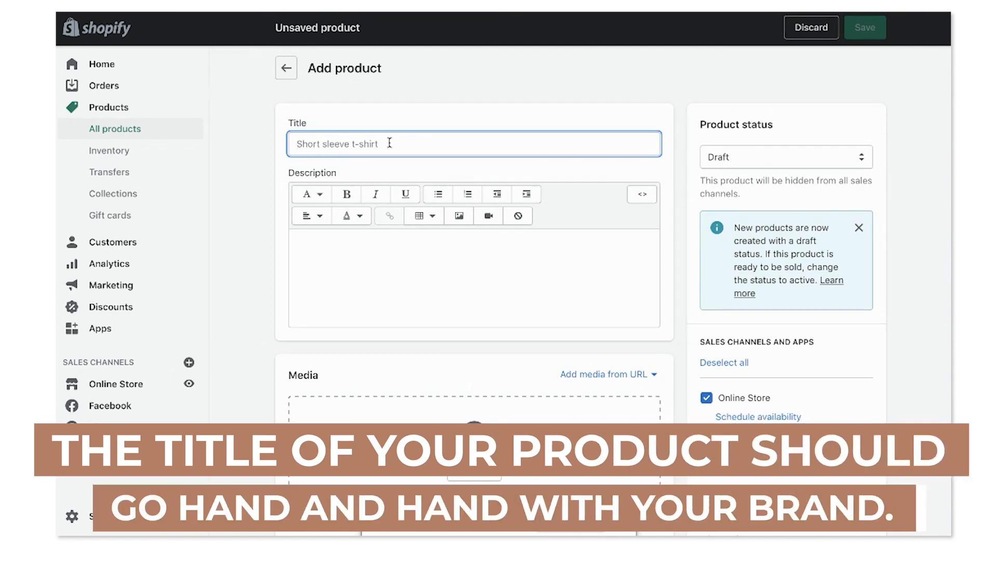
pyautogui.write('Mali Pi')
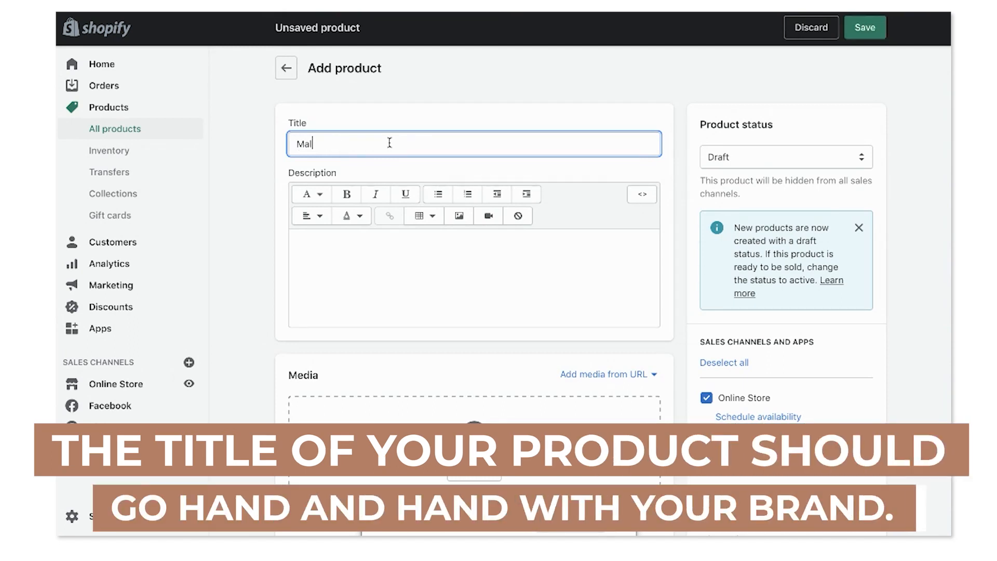
pyautogui.write('llow Case')
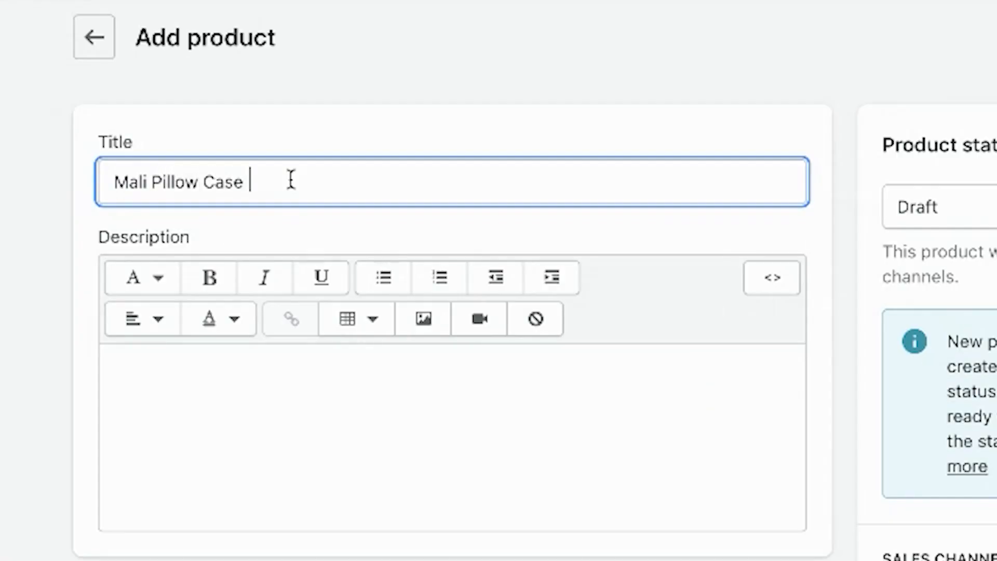
# Fill in the product description with the artisan handmade African Mudcloth pillow cover text, including the Bogolan Mudcloth story and the important care note.
pyautogui.click(277, 395)
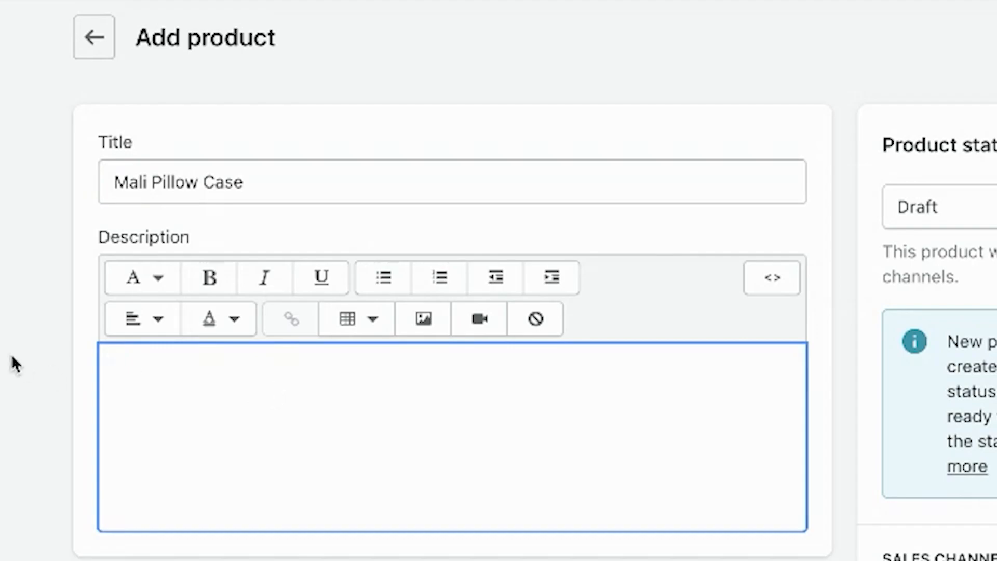
pyautogui.scroll(-2, 12, 363)
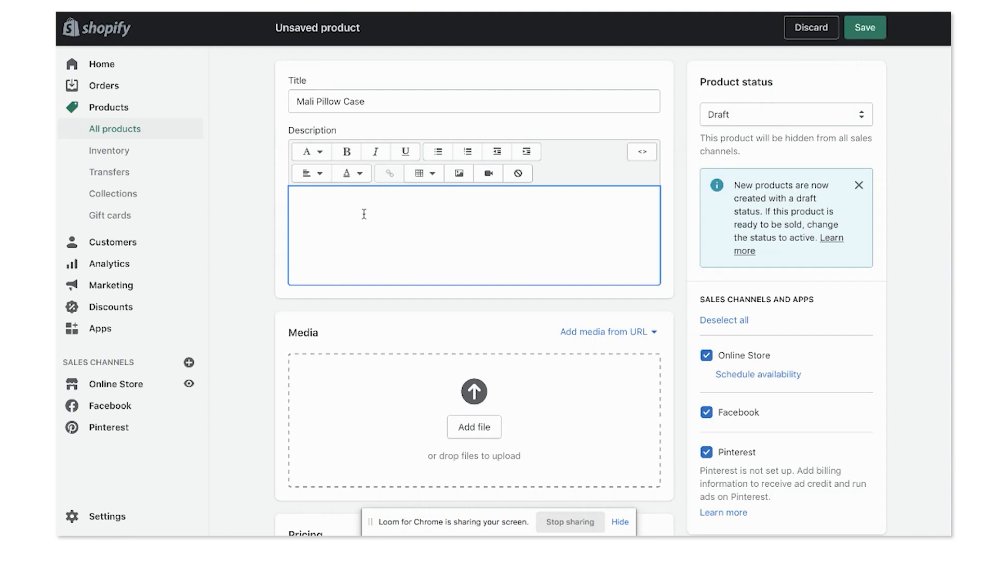
pyautogui.write('Artisan handmade African Mudcloth Pillow Cover (Pillow Insert NOTincluded).  The fabric alone on these covers tells a story and ultimately become a conversation piece in your chosen room. These pillow cases are made with Bogolan Mudcloth which is one of the most precious fabrics you could possibly have. They are also hand sewn here in Miami, Florida by a local seamstress.  The pillow backing is made of a black cotton canvas material with an invisible zipper.  What is the story behind Bogolan Mudcloth??  We source our Bogolan Mudcloth from Western Africa. The fabric is dyed and composed of a thick cotton canvas, spun and woven 100% by hand. A pattern is dyed with fermented mud and other organic dyes. The dyeing technique is 100% organic, free from all kinds of harmful chemicals.  Craftsmen draw symbols on these fabrics to tell traditional stories of the peoples of the region. Formerly used by warriors and hunters for camouflage, Bogolan fabric is used today around the world to illustrate its attachment to African culture.  This Mudcloth is the perfect complement to the Bohemian-chic room decor.  IMPORTANT NOTE: Since it is hand made by craftsmen, therefore, there may be irregularities. Each pillow is unique and may differ in exact pattern BUT that is what is so special! The actual color may differ from the color displayed on the screen. Dry clean or hand wash, due to their natural dyes colors may fade on contact with water.')
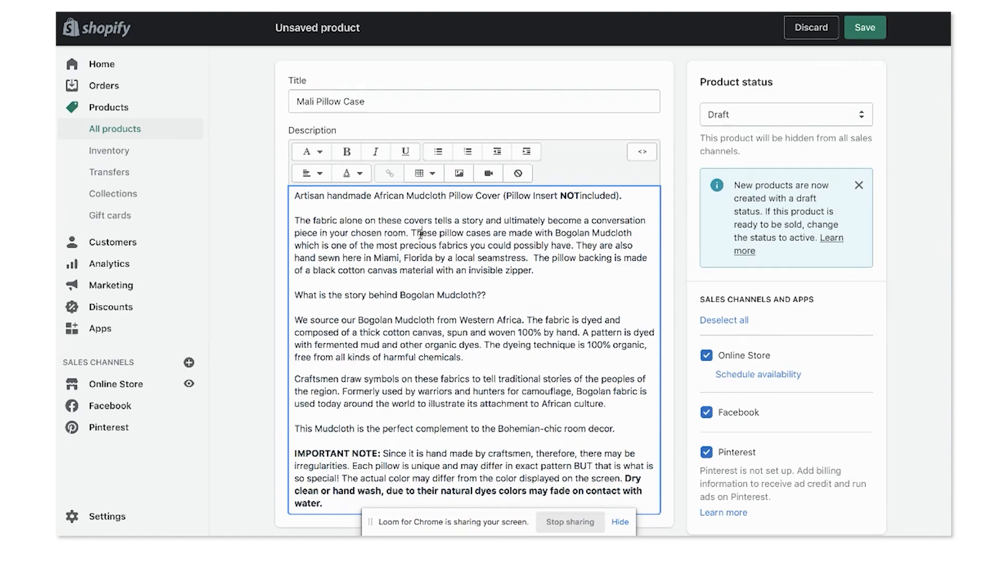
pyautogui.scroll(-1, 421, 232)
pyautogui.scroll(-3, 257, 270)
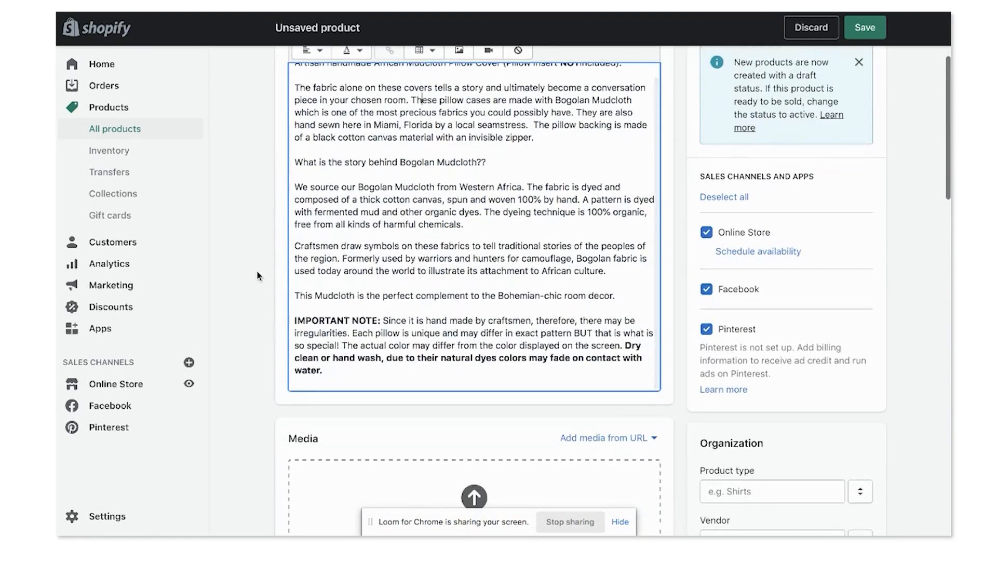
pyautogui.scroll(1, 438, 218)
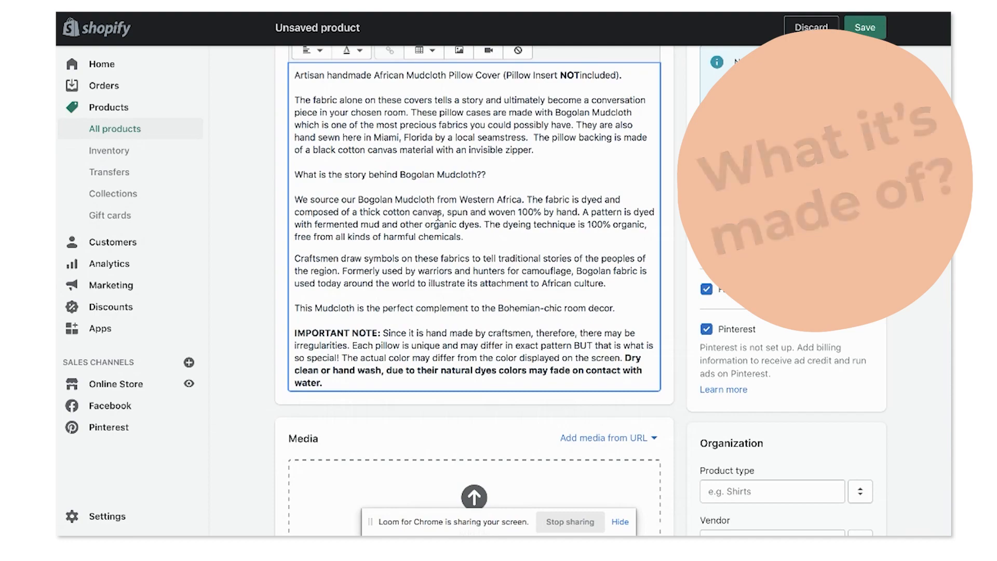
pyautogui.scroll(-1, 410, 353)
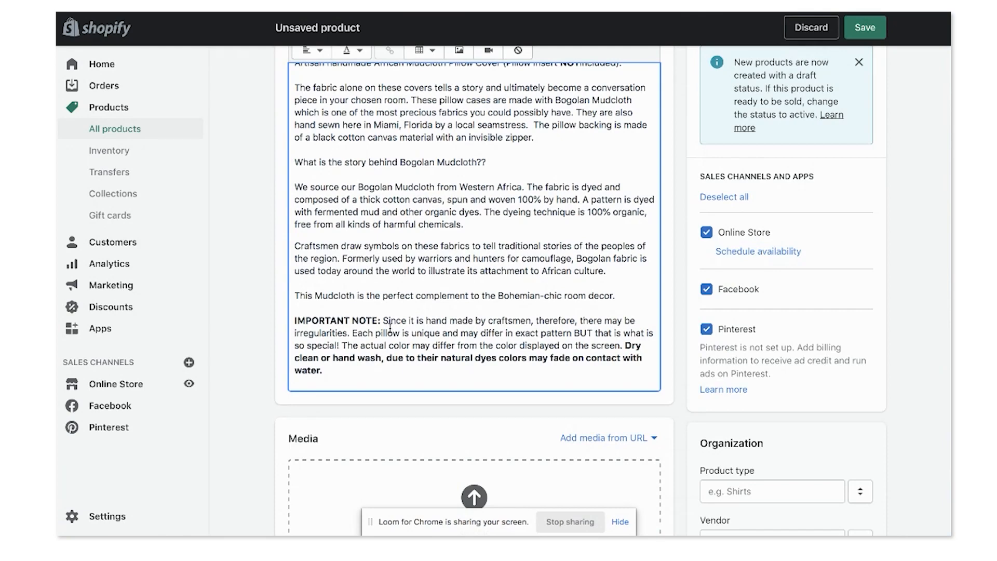
# Upload the image il_1588xN.2548654156_f7qv.jpg from the Urban Troos folder to the product's media.
pyautogui.scroll(-5, 391, 329)
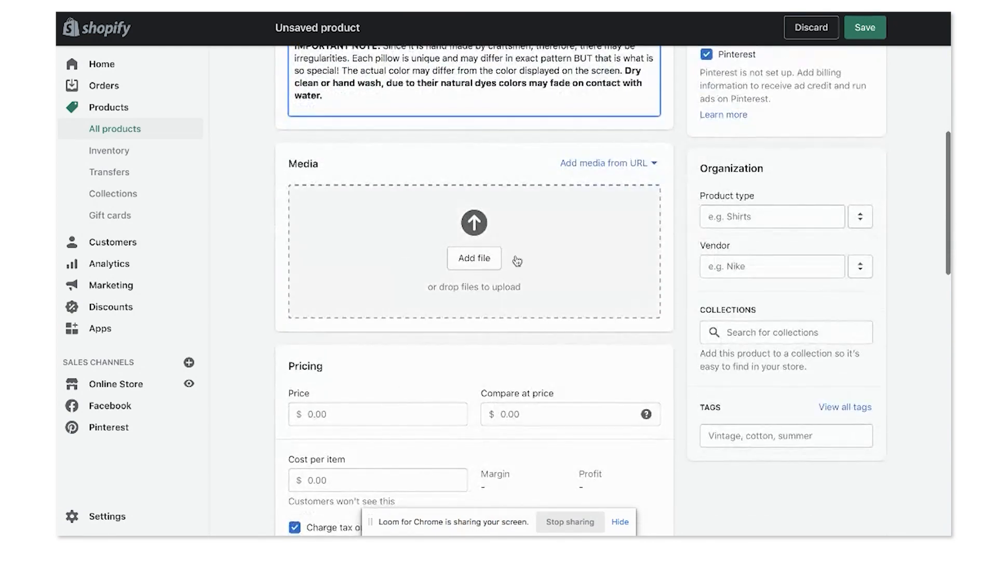
pyautogui.click(475, 260)
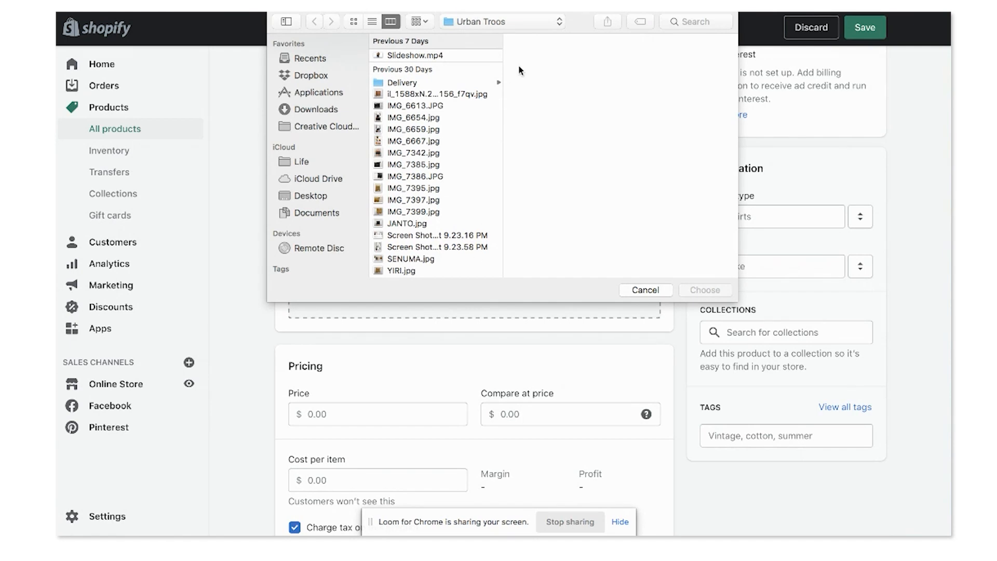
pyautogui.click(442, 154)
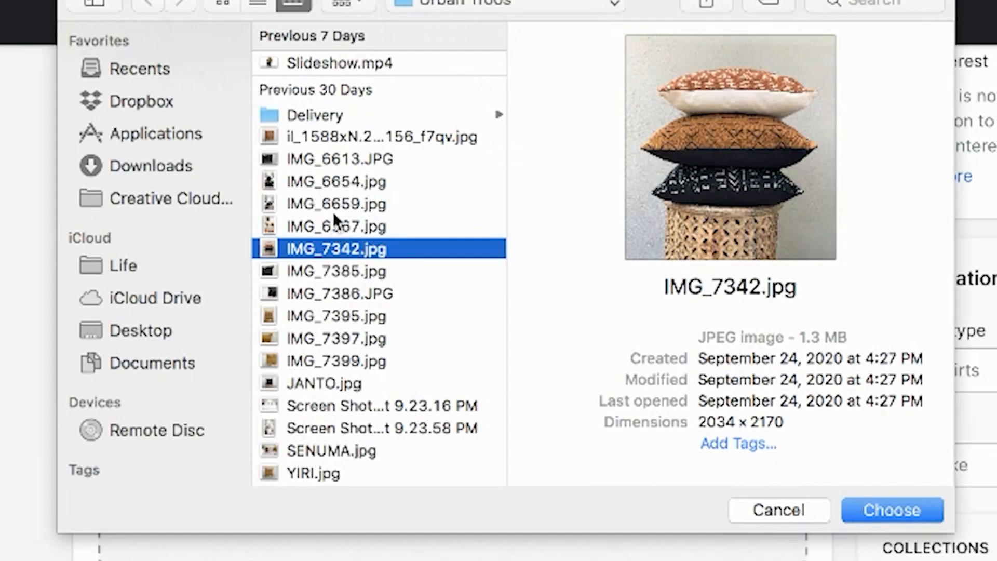
pyautogui.click(299, 158)
pyautogui.click(291, 138)
pyautogui.doubleClick(292, 140)
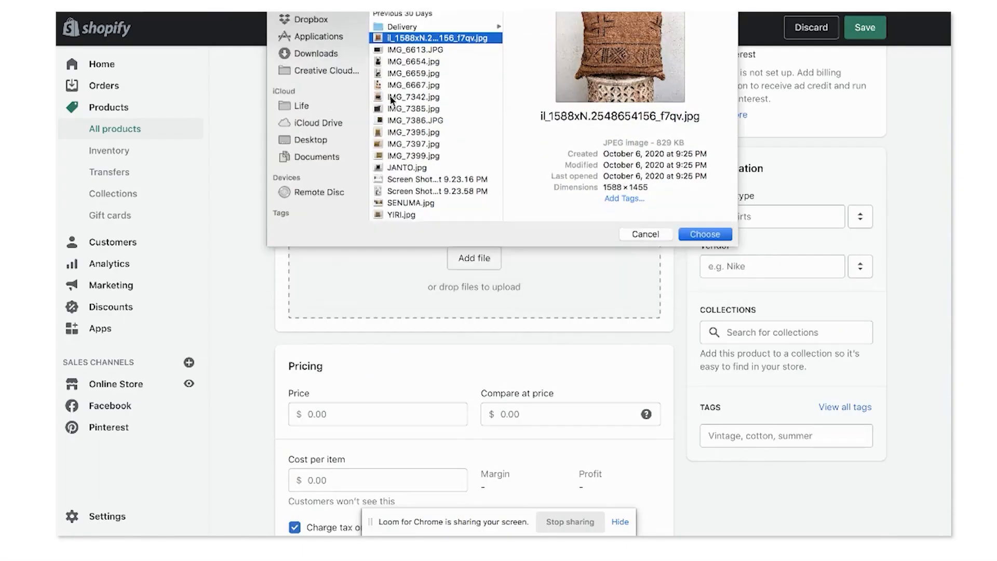
# Set the product's price to $22.90 and its cost per item to $6.90.
pyautogui.scroll(-2, 349, 390)
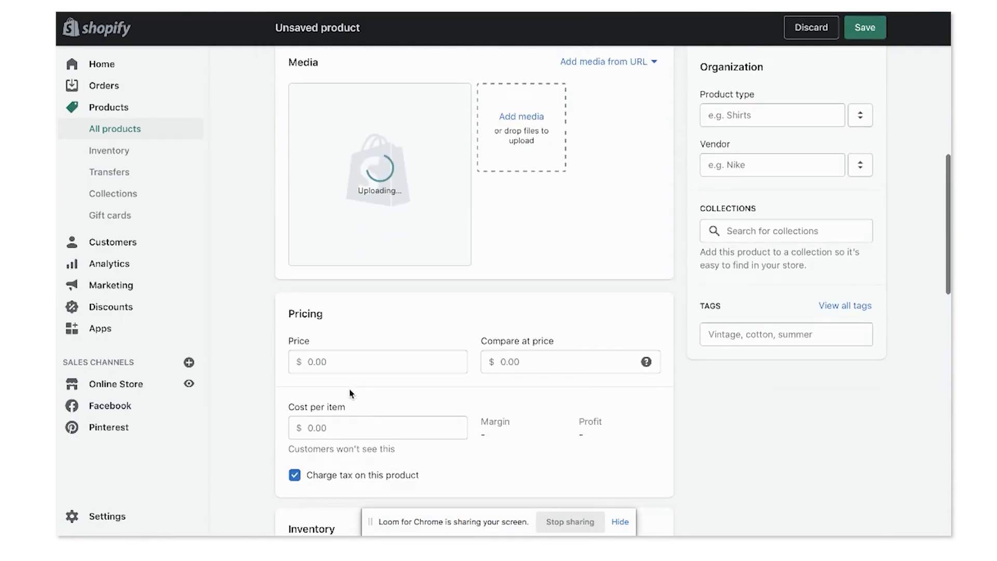
pyautogui.scroll(-3, 349, 393)
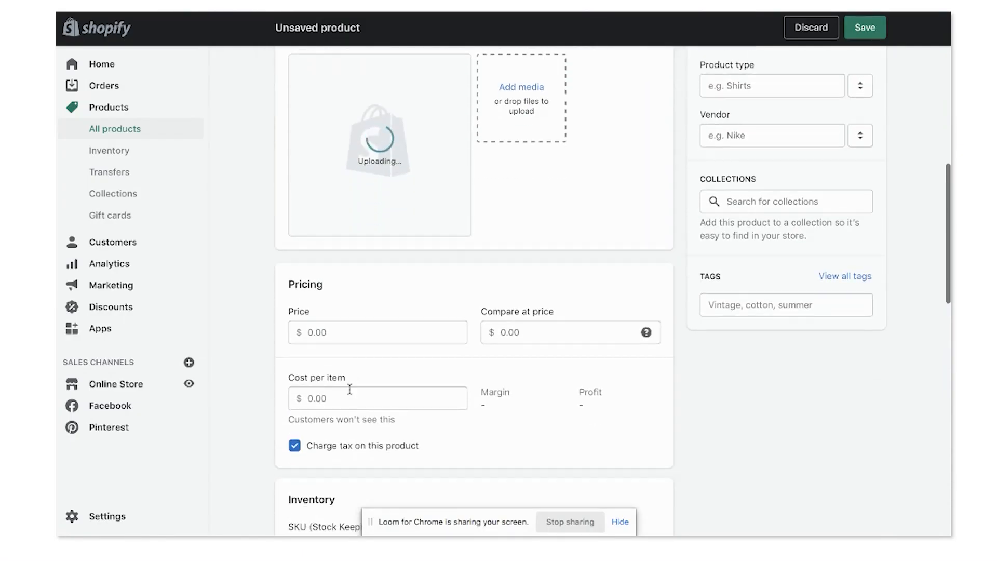
pyautogui.click(345, 282)
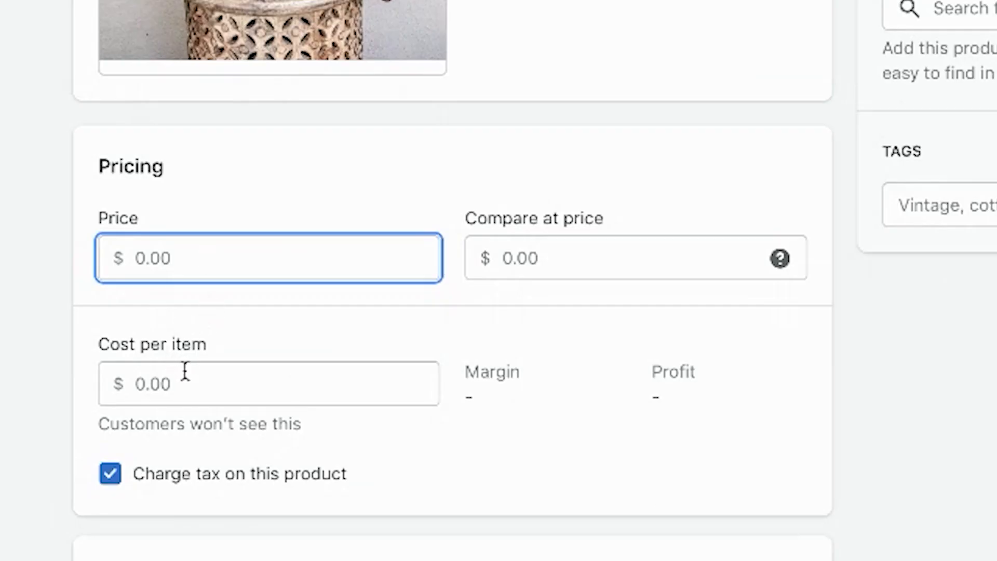
pyautogui.click(334, 344)
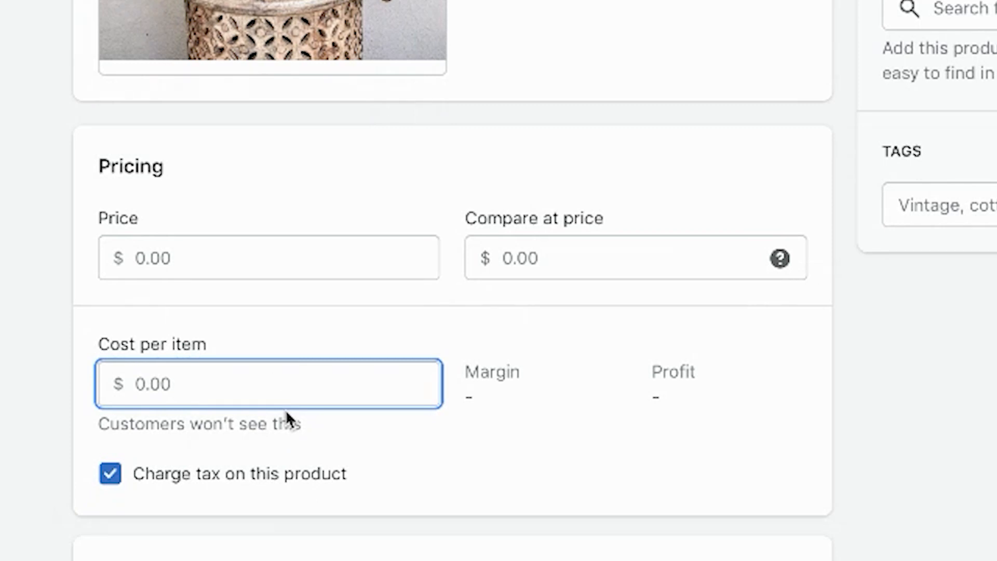
pyautogui.click(184, 266)
pyautogui.write('22.90')
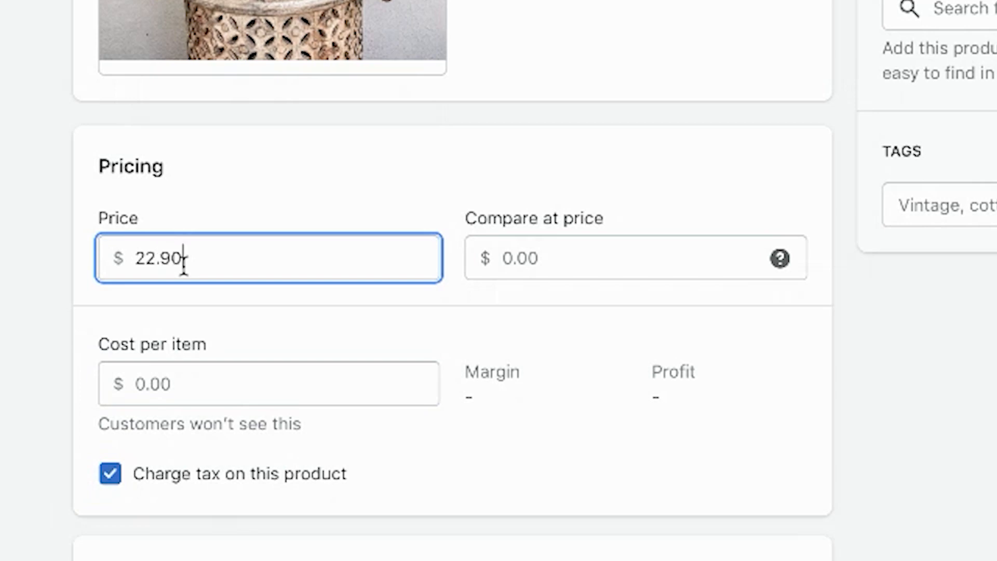
pyautogui.click(198, 371)
pyautogui.write('6.90')
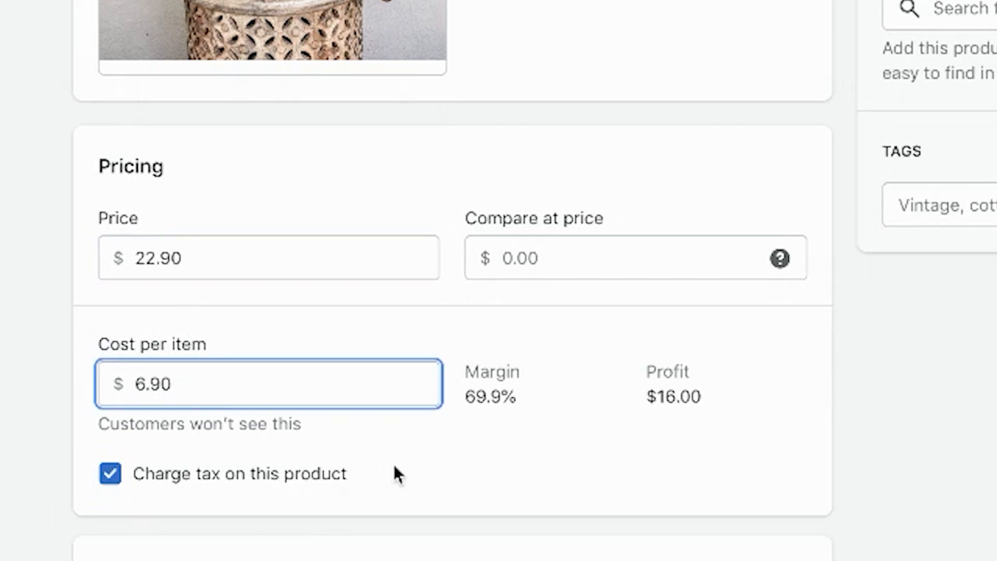
pyautogui.click(447, 450)
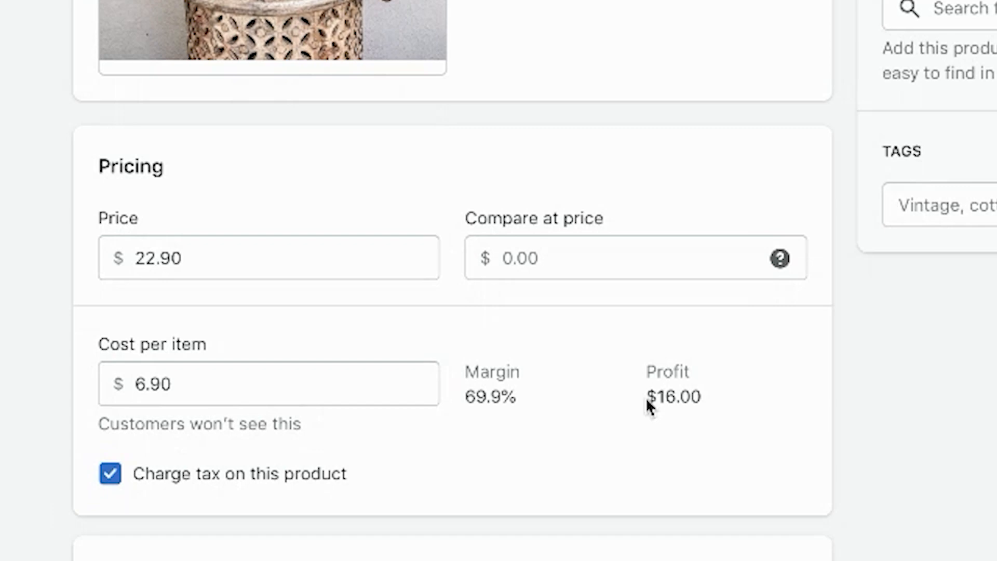
# Set the compare at price to $25.90.
pyautogui.click(581, 254)
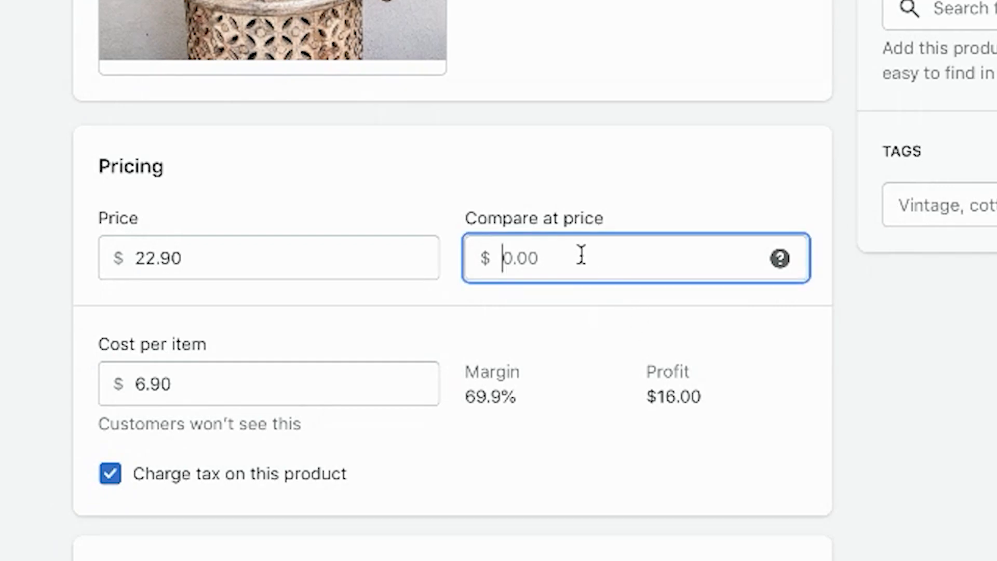
pyautogui.write('25.90')
pyautogui.click(553, 371)
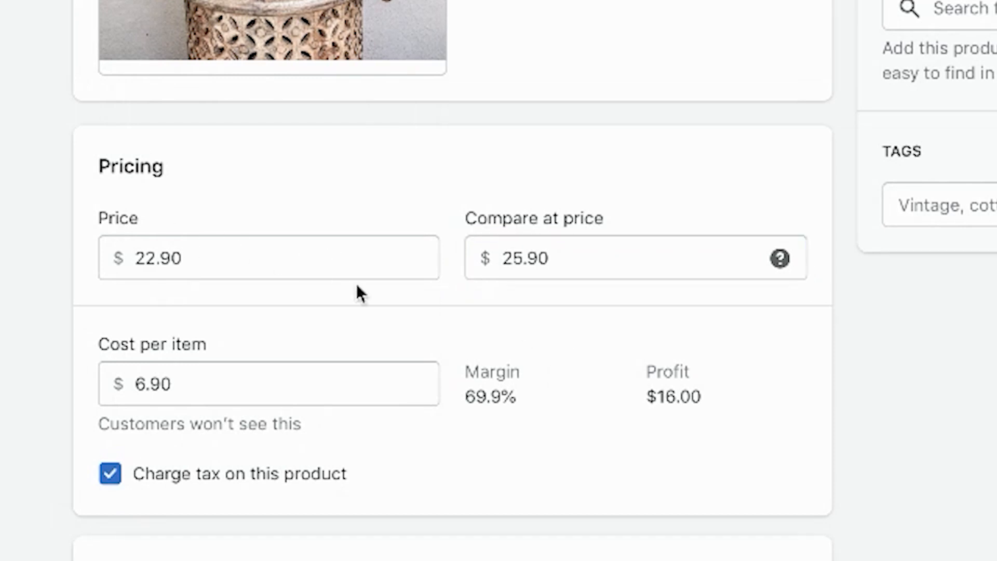
# Enter PIL-01 as the product's SKU in the inventory details.
pyautogui.scroll(-4, 613, 434)
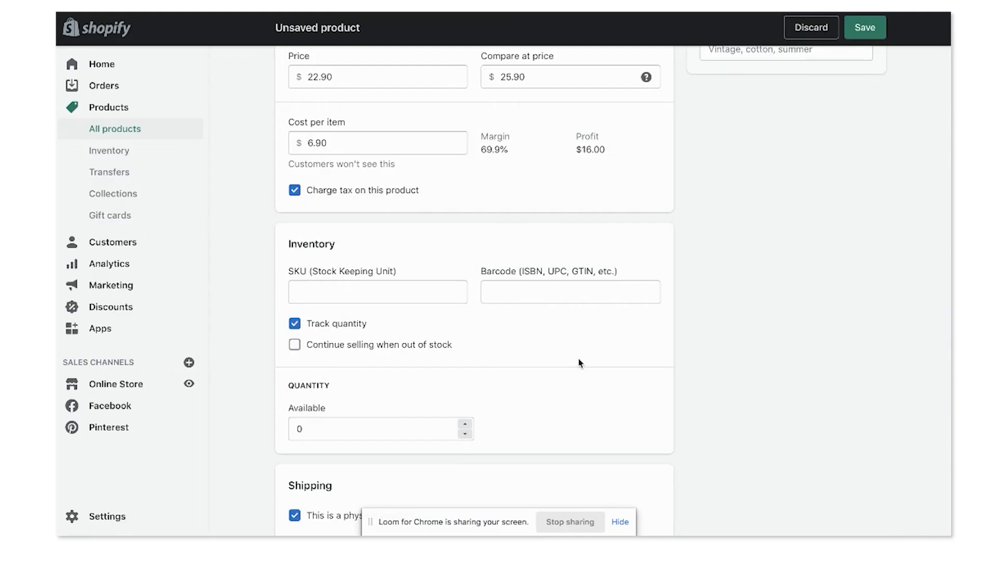
pyautogui.scroll(-1, 580, 363)
pyautogui.click(416, 275)
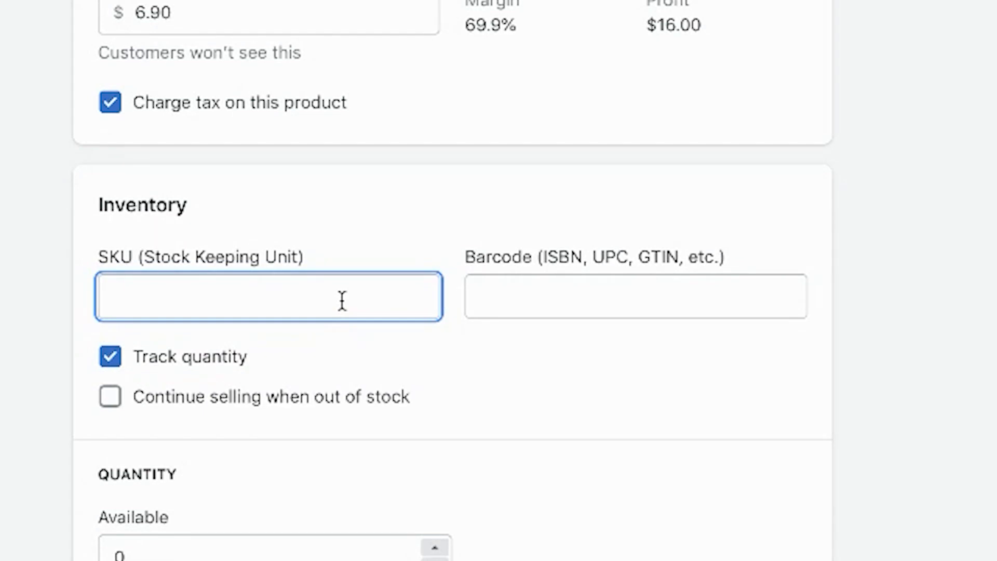
pyautogui.write('PIL')
pyautogui.press('Tab')
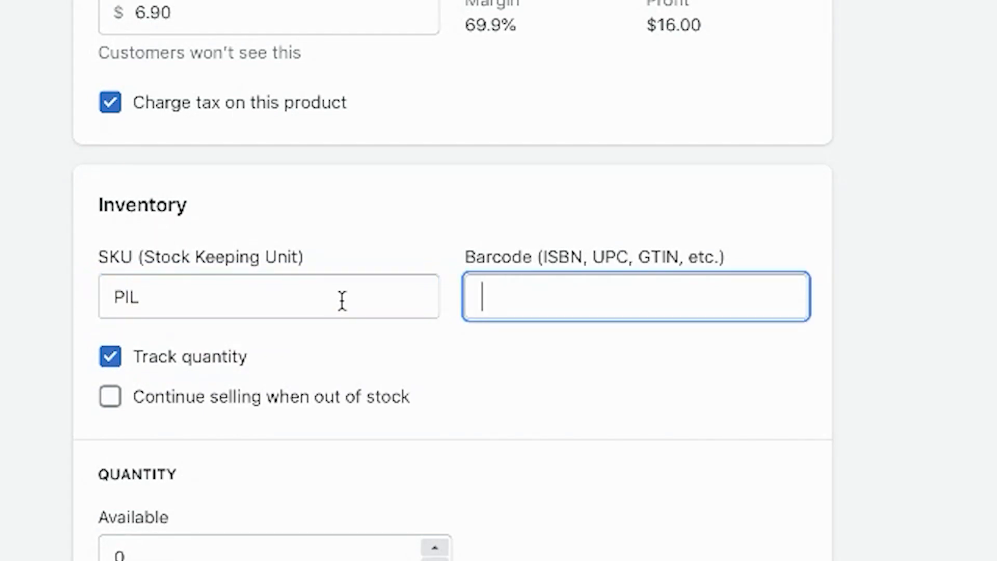
pyautogui.click(319, 302)
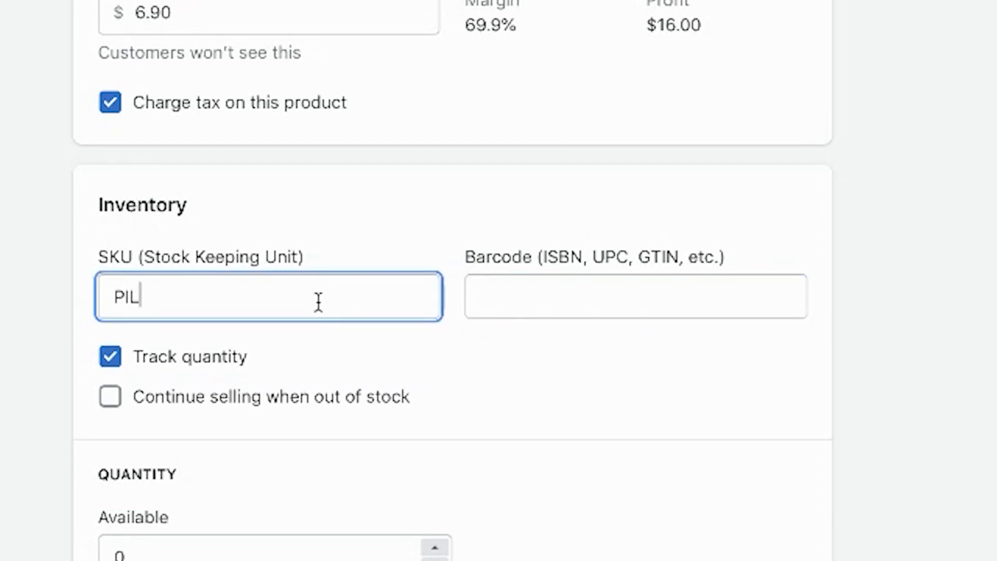
pyautogui.write('-01')
pyautogui.click(616, 366)
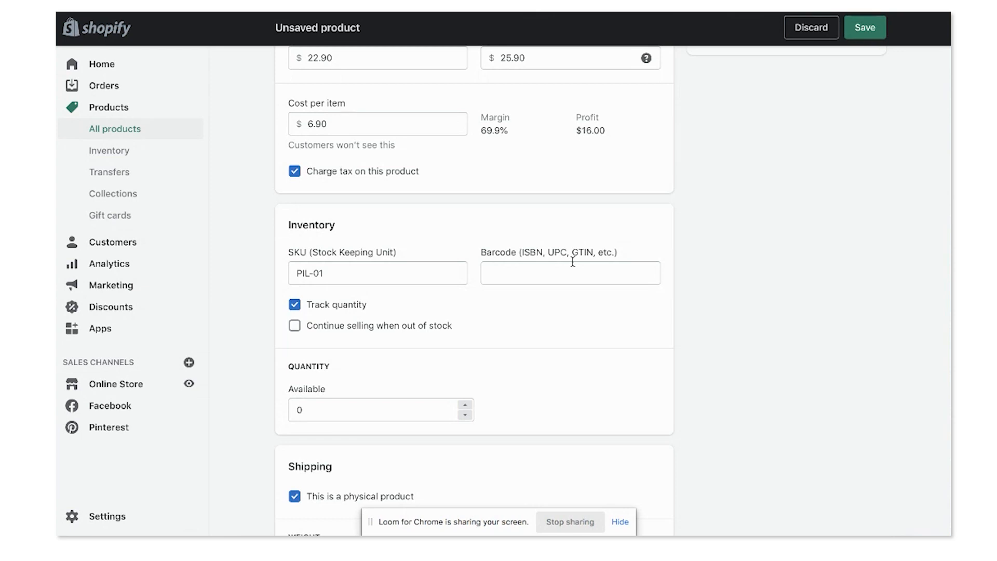
# Allow the product to continue selling when it is out of stock.
pyautogui.scroll(-3, 559, 314)
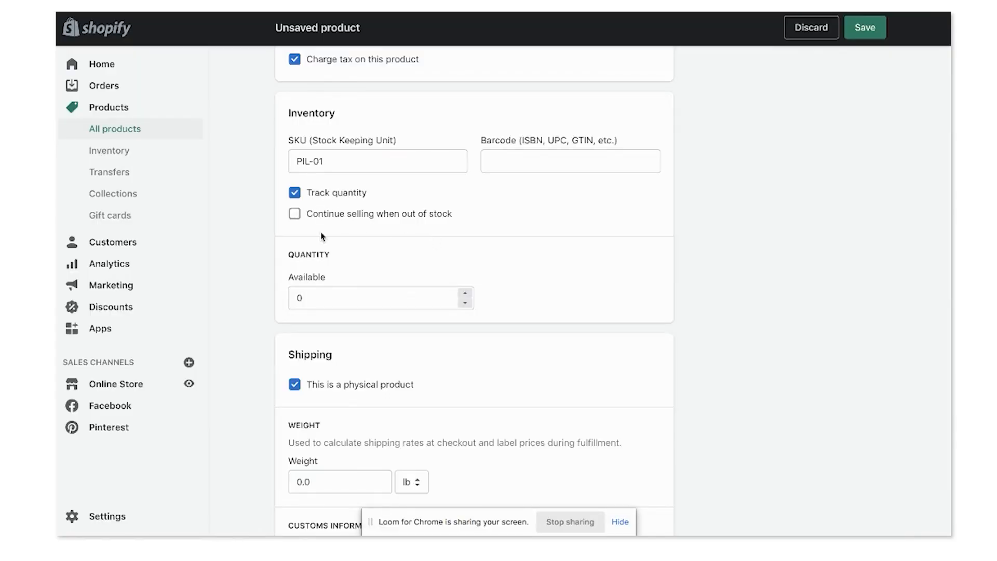
pyautogui.click(317, 302)
pyautogui.click(295, 215)
# Set the product's shipping weight to 0.5 lb.
pyautogui.scroll(-5, 522, 269)
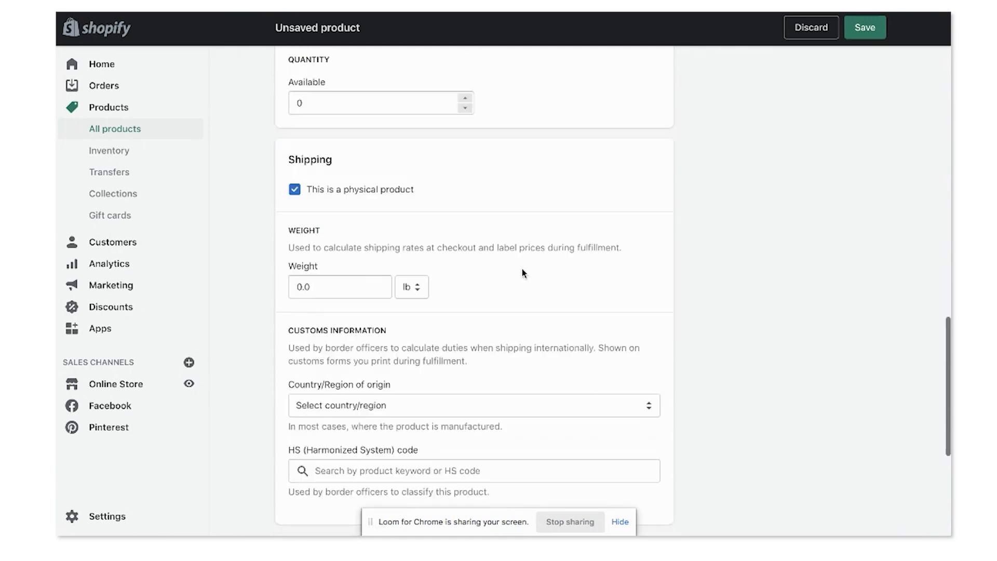
pyautogui.scroll(-1, 302, 209)
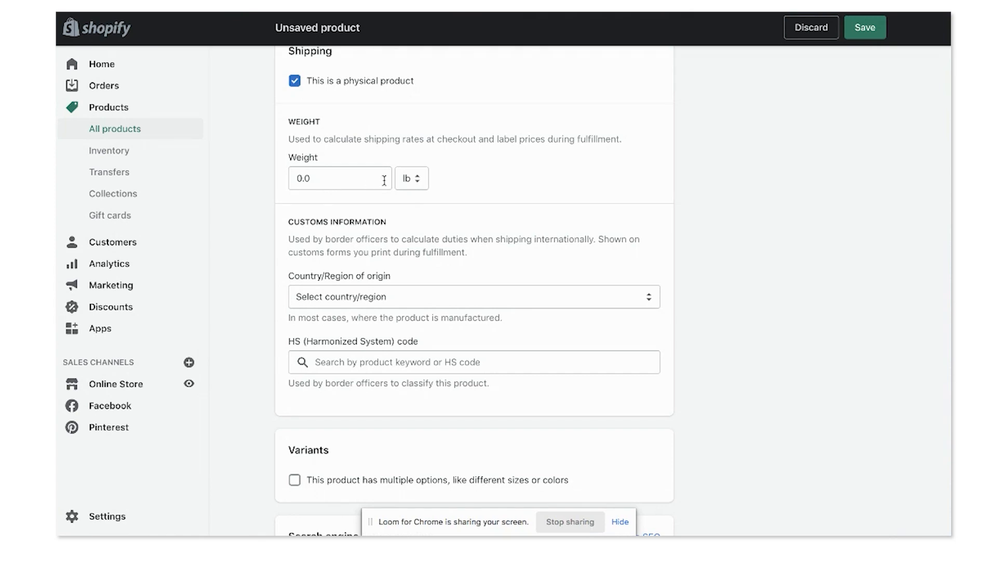
pyautogui.scroll(-2, 320, 252)
pyautogui.scroll(4, 423, 255)
pyautogui.scroll(-5, 423, 254)
pyautogui.scroll(3, 423, 255)
pyautogui.scroll(1, 424, 255)
pyautogui.click(340, 246)
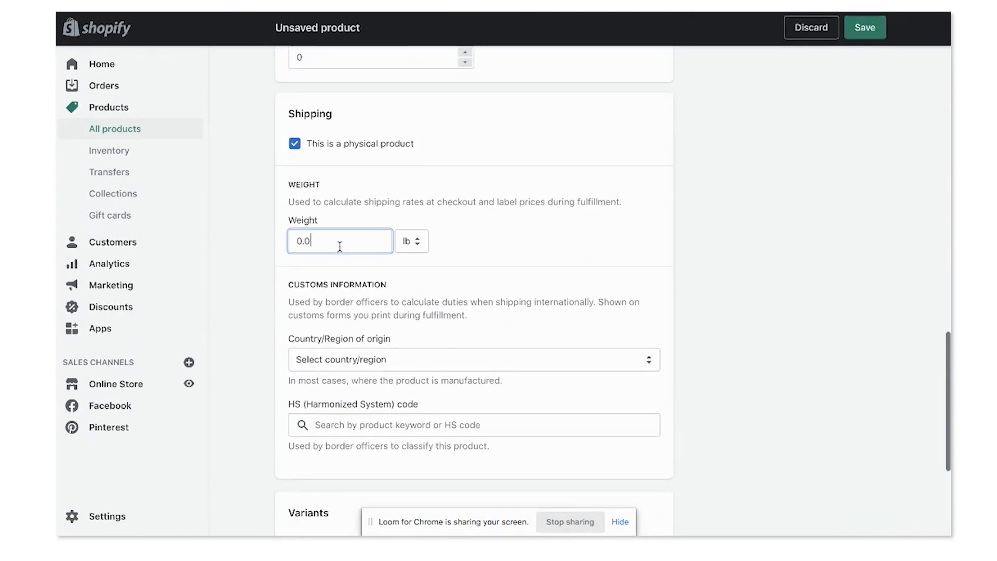
pyautogui.press('BackSpace')
pyautogui.write('5')
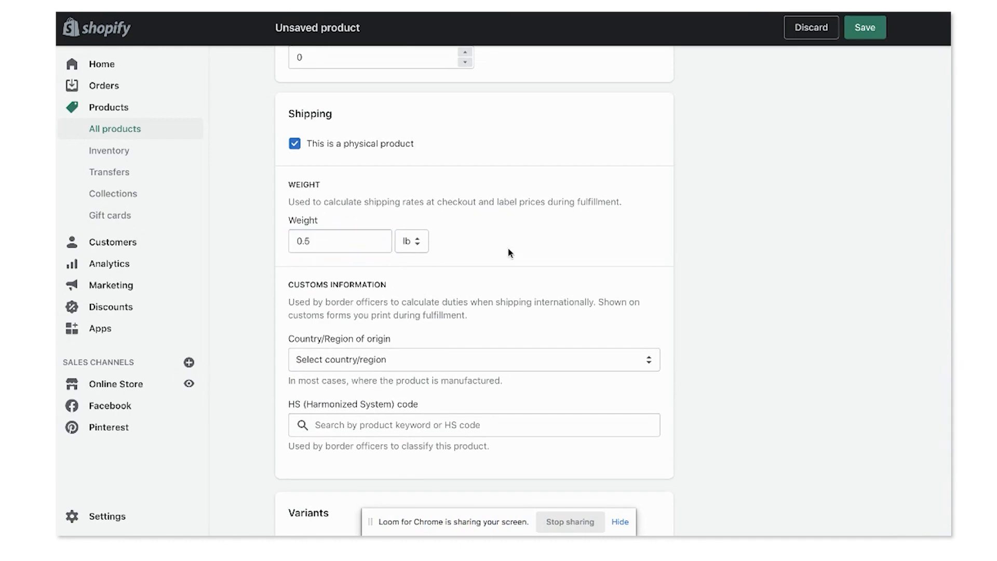
# Set the product's country/region of origin to United States in the customs information.
pyautogui.scroll(-4, 524, 314)
pyautogui.click(526, 242)
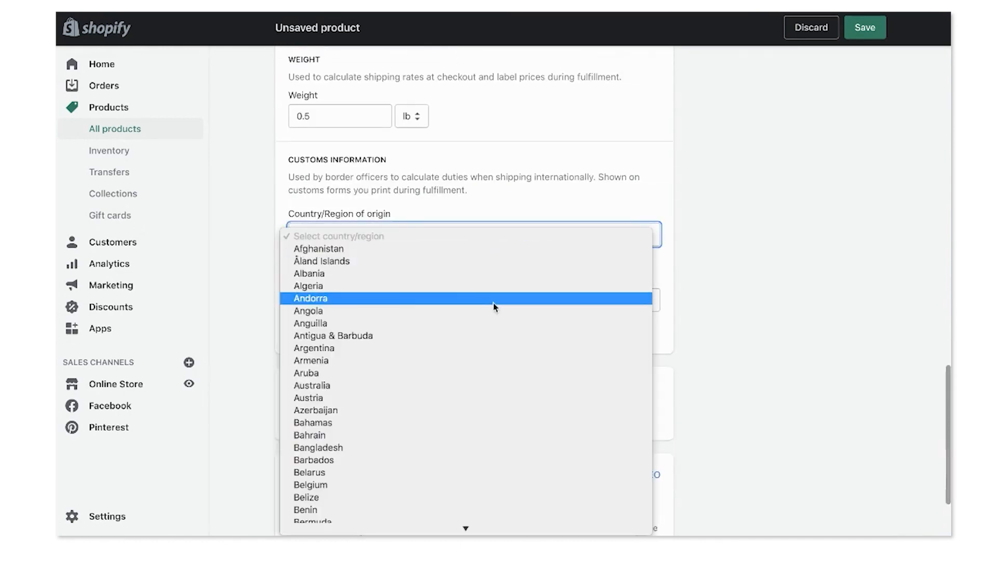
pyautogui.scroll(-15, 466, 283)
pyautogui.scroll(-10, 465, 283)
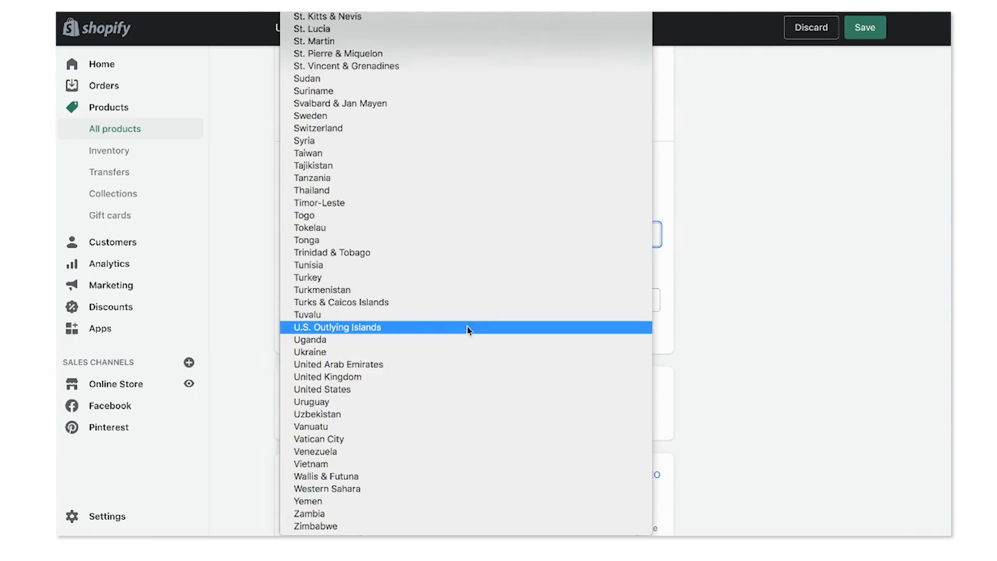
pyautogui.click(448, 391)
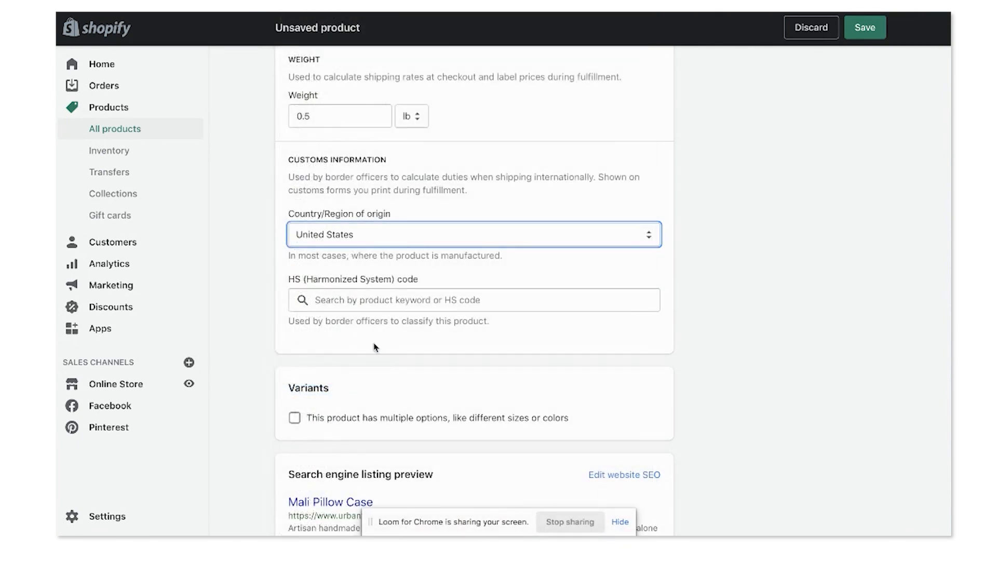
pyautogui.scroll(-2, 310, 352)
pyautogui.click(377, 218)
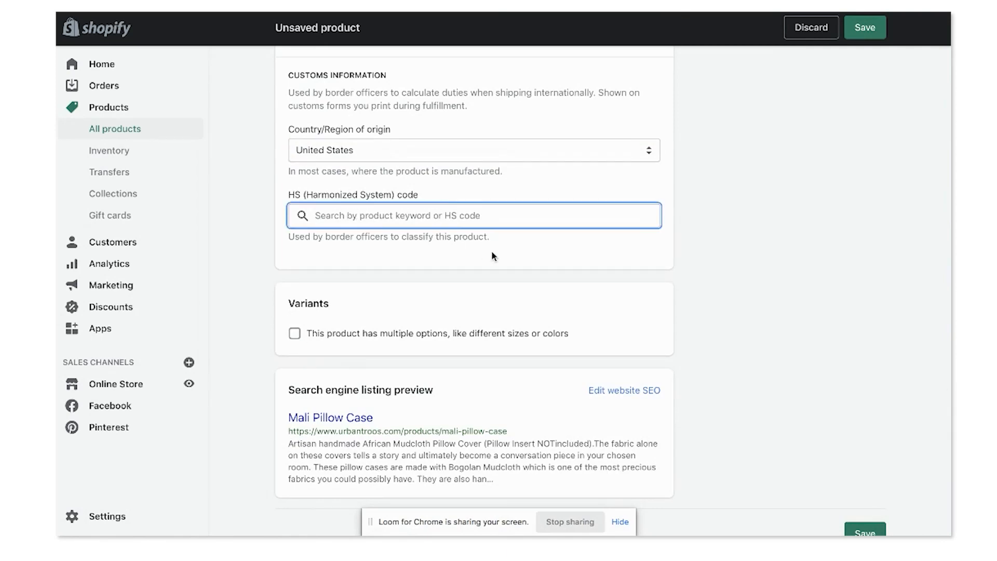
# Mark the product as having multiple options, like different sizes or colors.
pyautogui.scroll(-1, 492, 252)
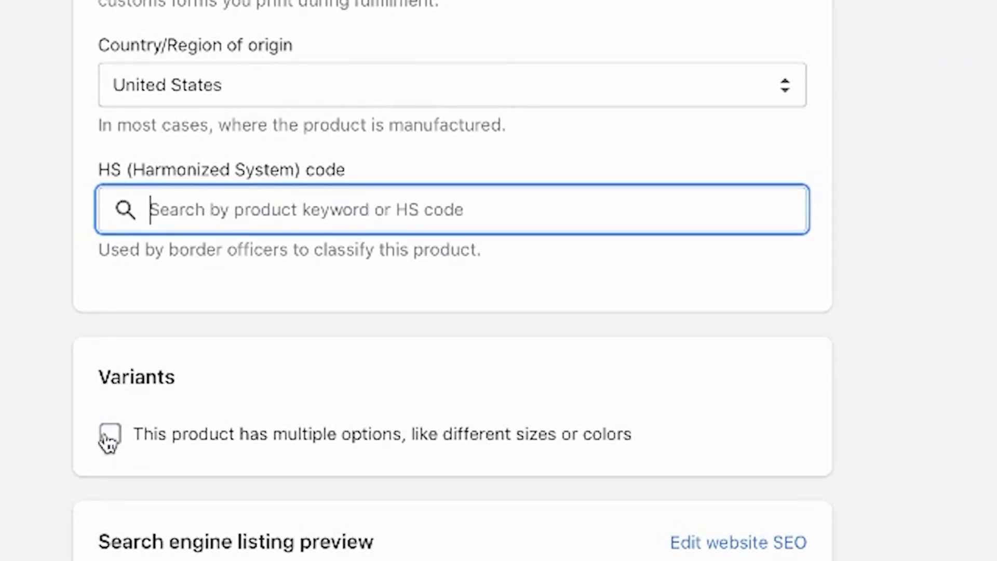
pyautogui.click(110, 437)
pyautogui.scroll(-1, 123, 558)
pyautogui.scroll(5, 105, 451)
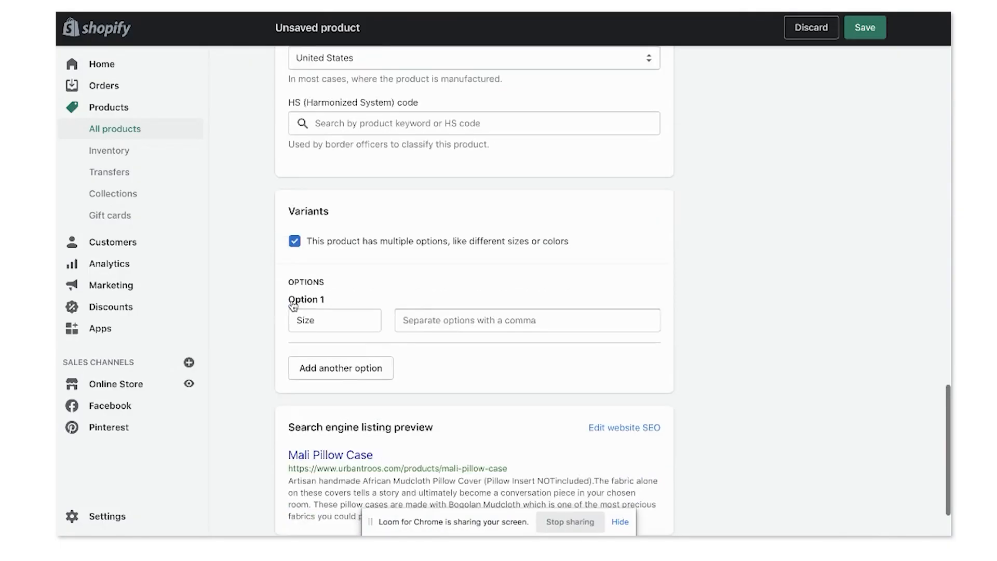
pyautogui.scroll(15, 293, 306)
pyautogui.scroll(-20, 293, 306)
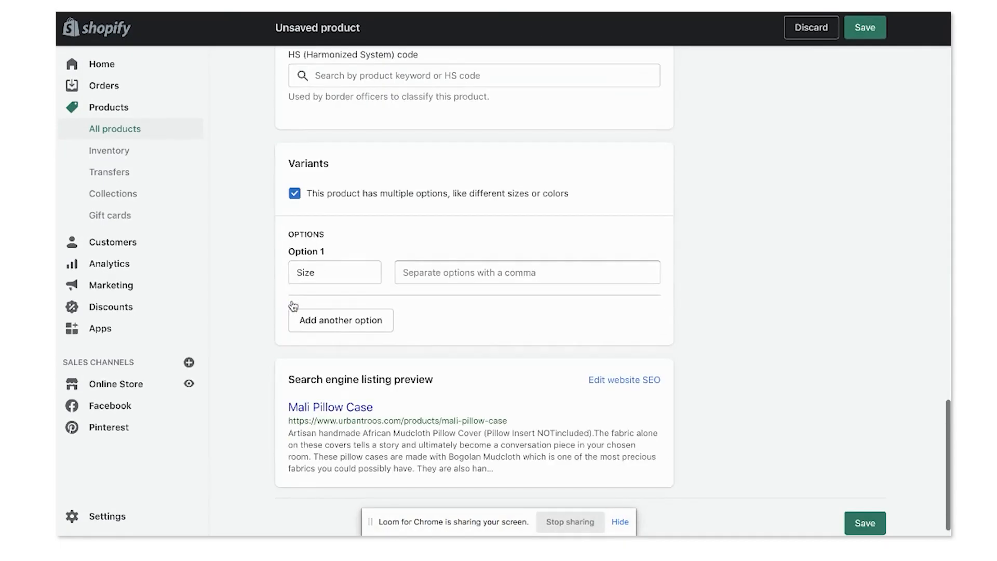
# Add the values 16, 18 and 20 to the product's Size option.
pyautogui.click(362, 273)
pyautogui.scroll(15, 295, 321)
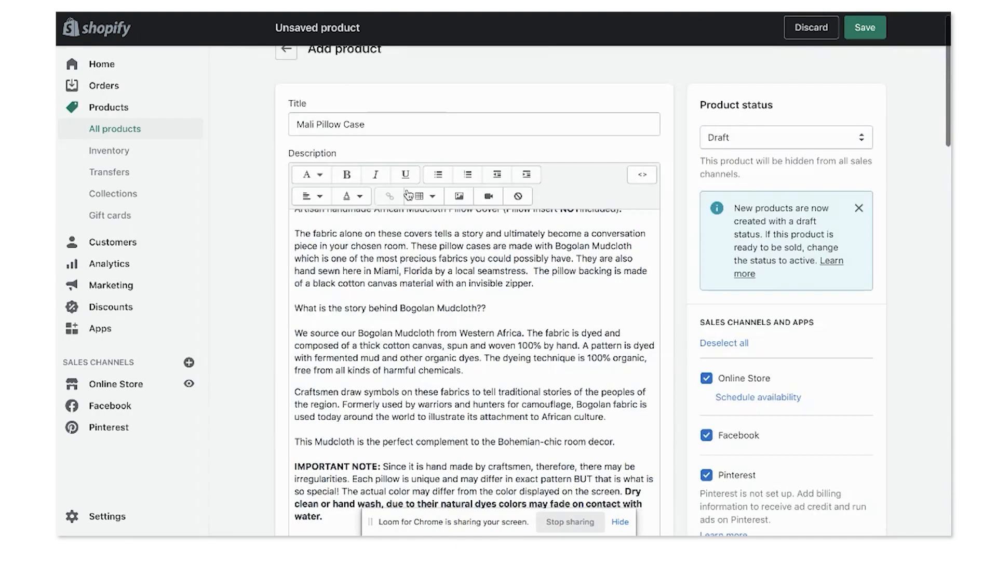
pyautogui.scroll(-6, 295, 321)
pyautogui.scroll(-1, 338, 307)
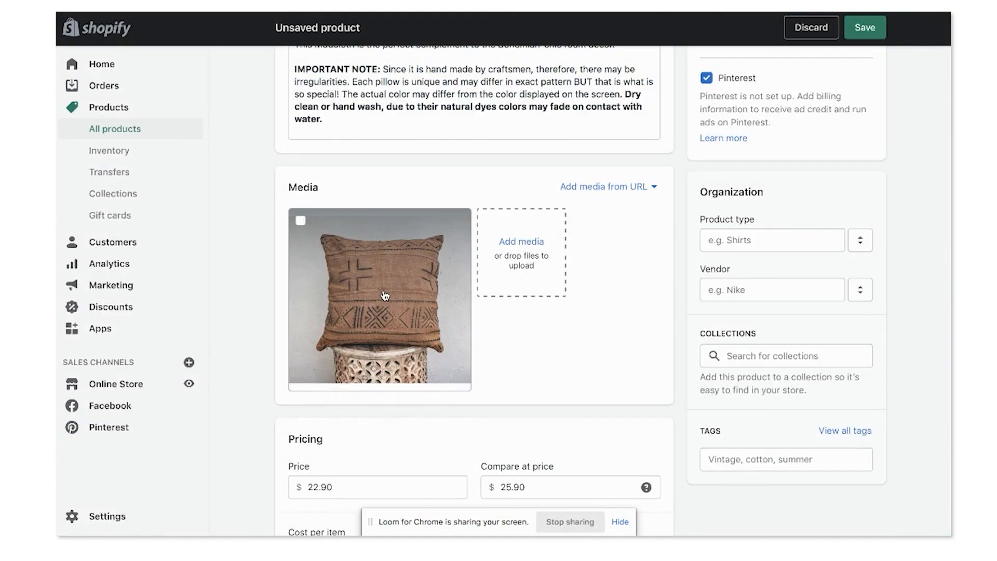
pyautogui.scroll(-20, 385, 295)
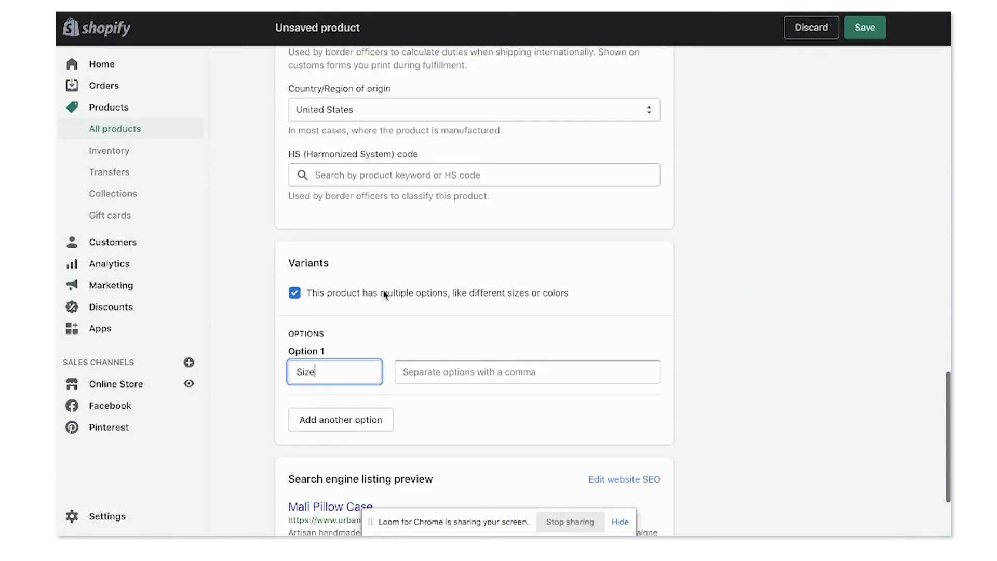
pyautogui.click(424, 315)
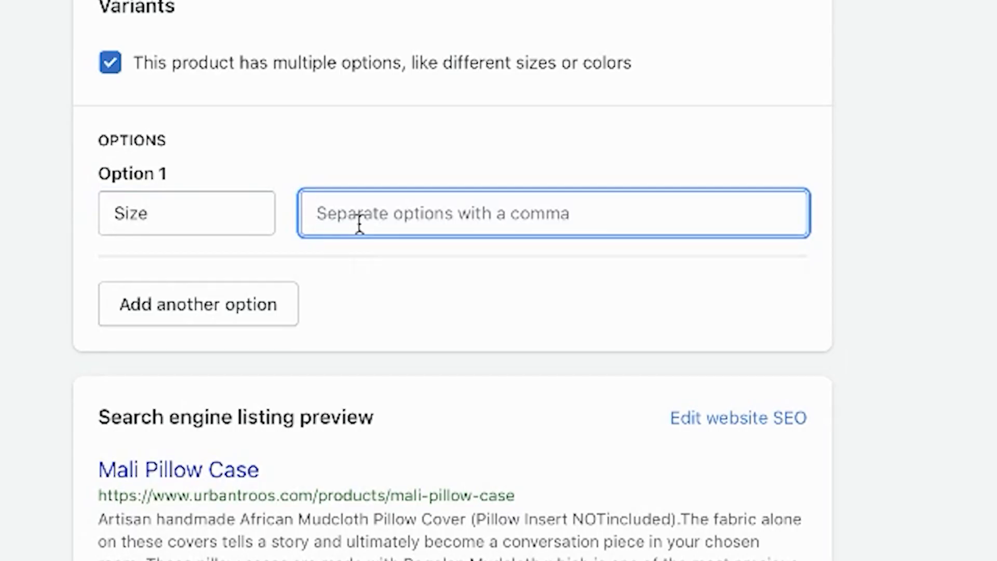
pyautogui.write('16')
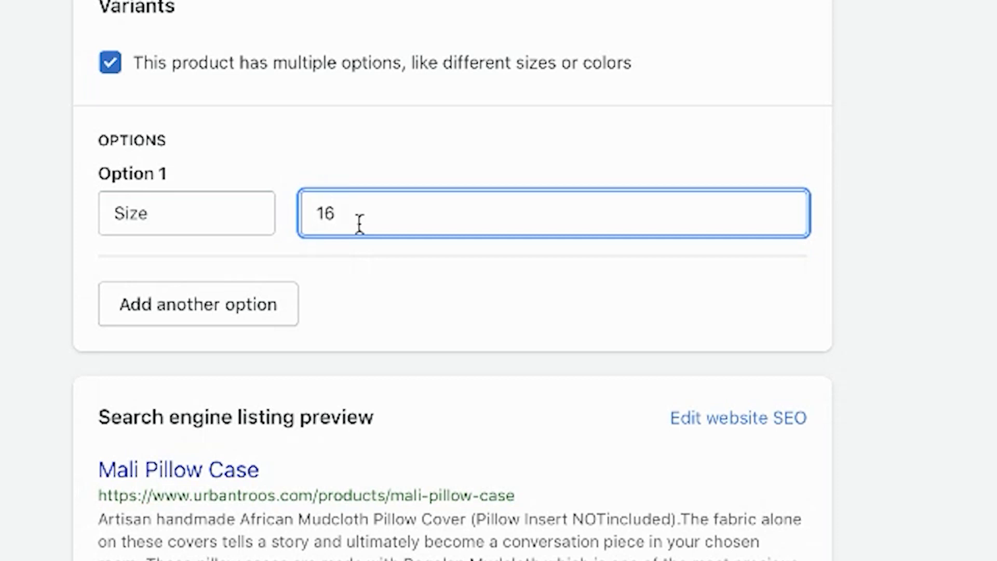
pyautogui.press('Return')
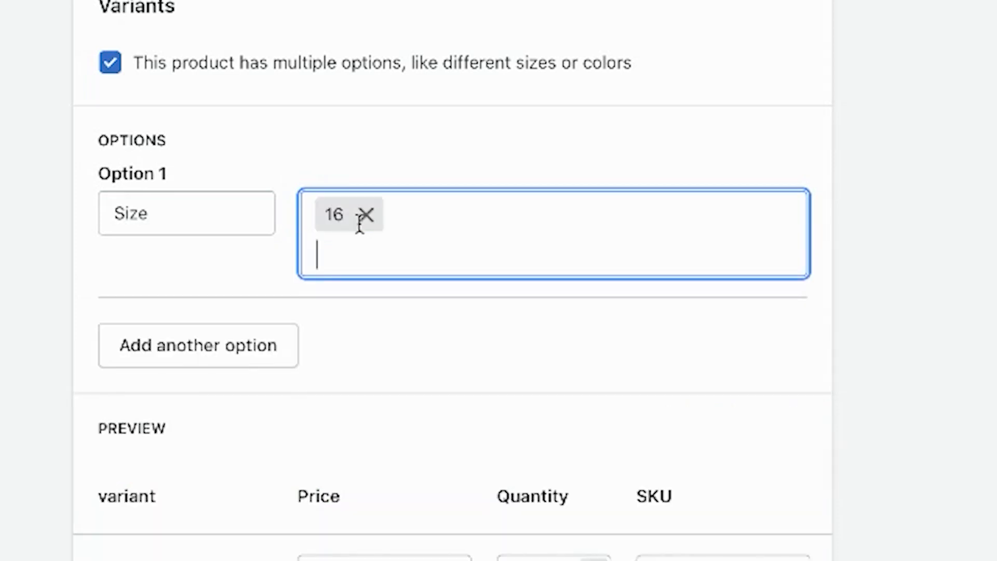
pyautogui.write('18')
pyautogui.press('Return')
pyautogui.write('20')
pyautogui.press('Return')
pyautogui.scroll(-5, 521, 236)
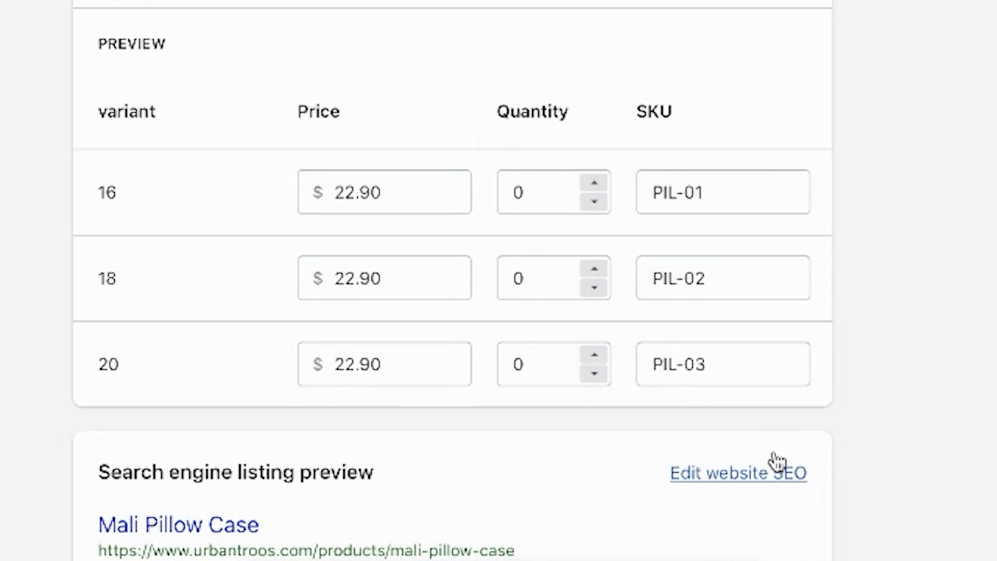
# Review the price, quantity and SKU of each size variant in the preview.
pyautogui.click(745, 192)
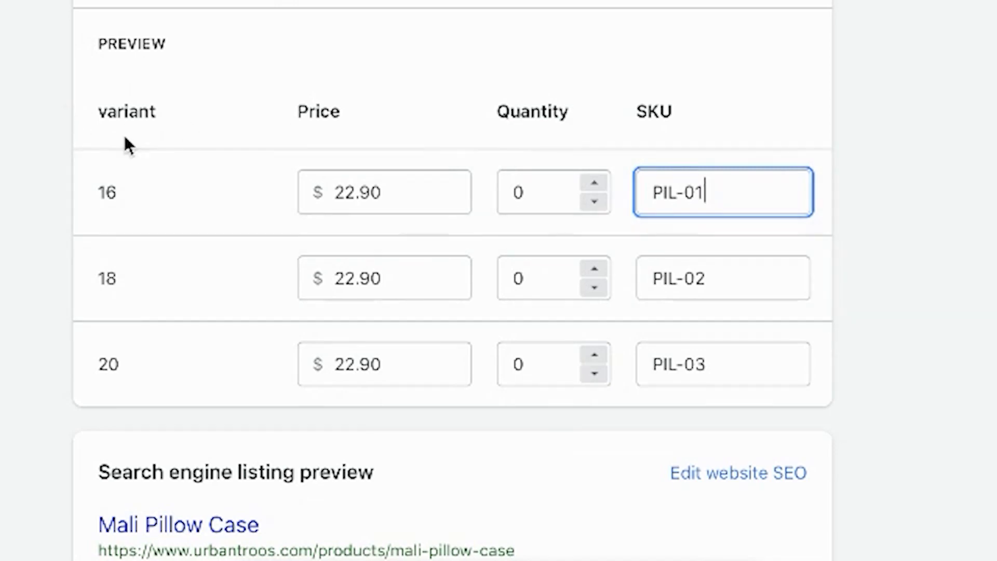
pyautogui.scroll(-4, 488, 322)
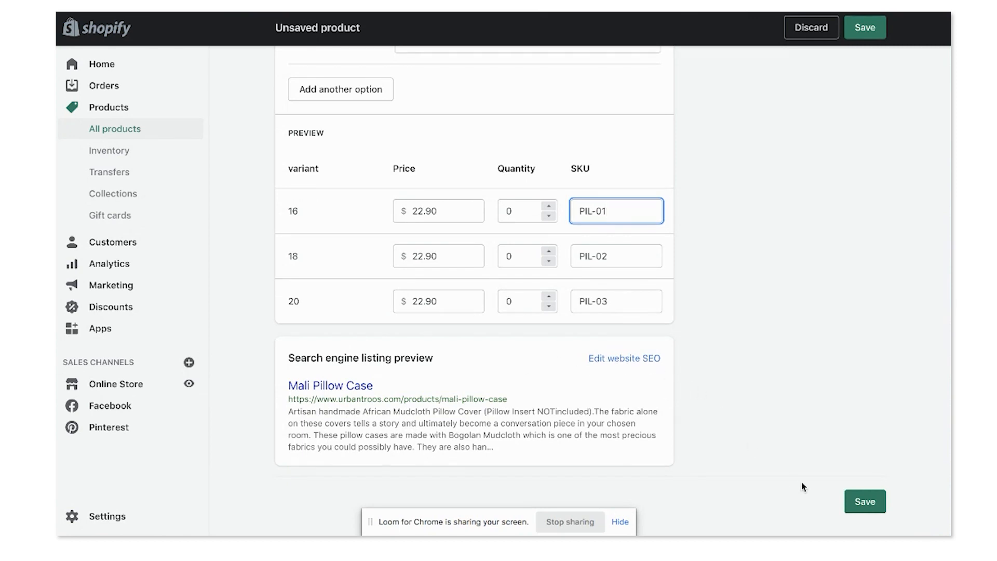
pyautogui.scroll(5, 815, 421)
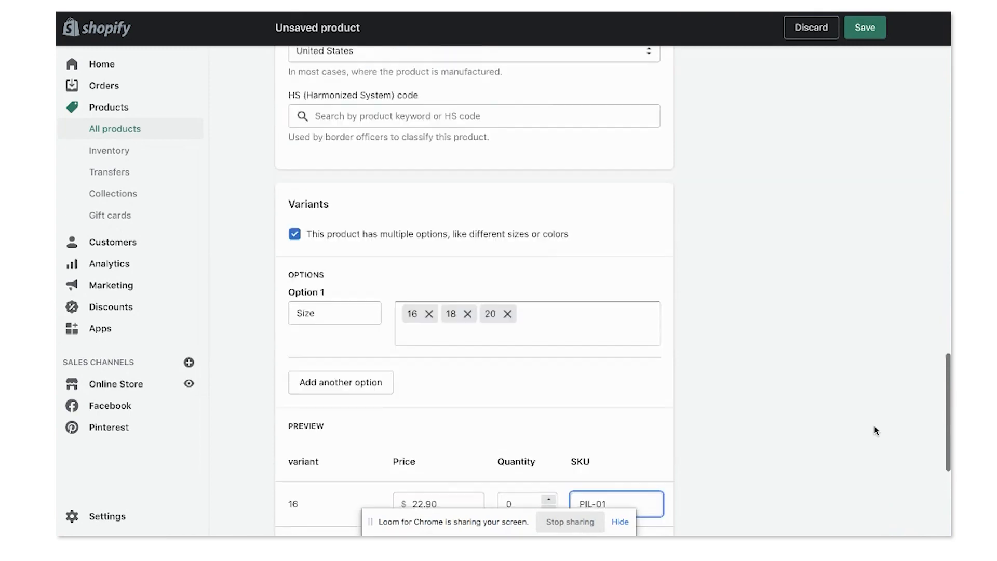
pyautogui.scroll(-6, 857, 423)
pyautogui.scroll(1, 877, 431)
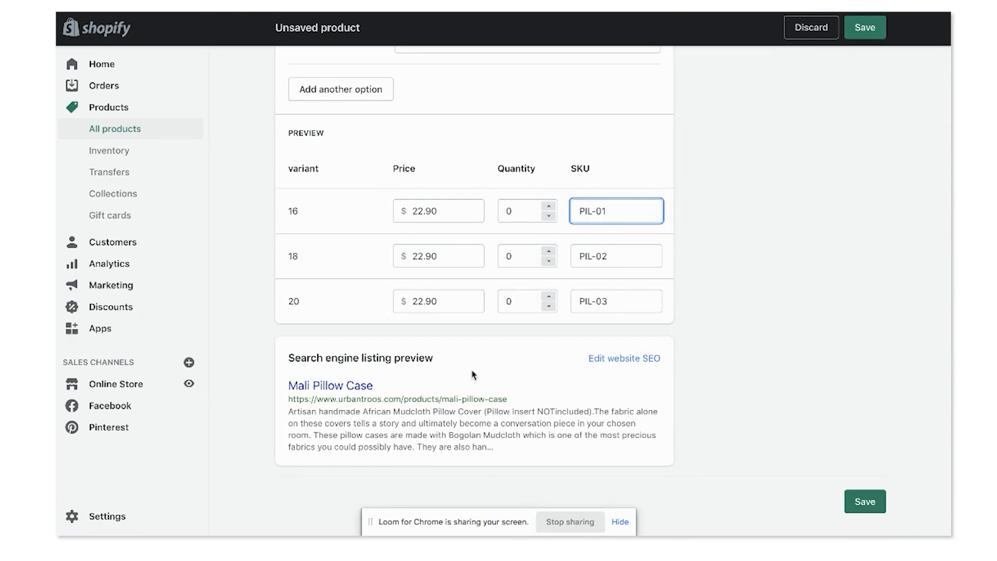
# Open the website SEO fields of the search engine listing for editing.
pyautogui.click(595, 358)
pyautogui.scroll(-5, 607, 400)
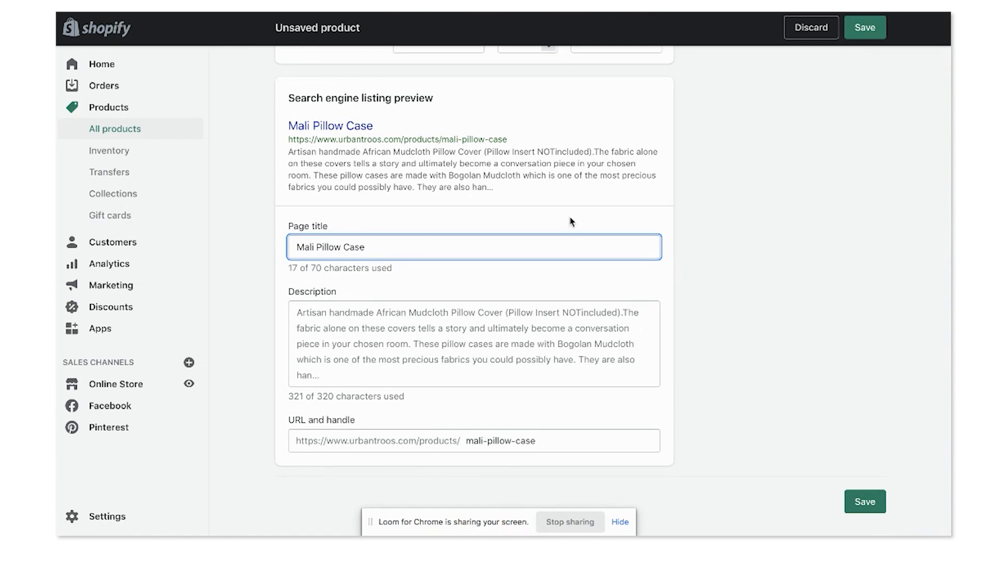
# Review the selected sales channels and the product status choices, keeping the status as Draft.
pyautogui.scroll(15, 877, 144)
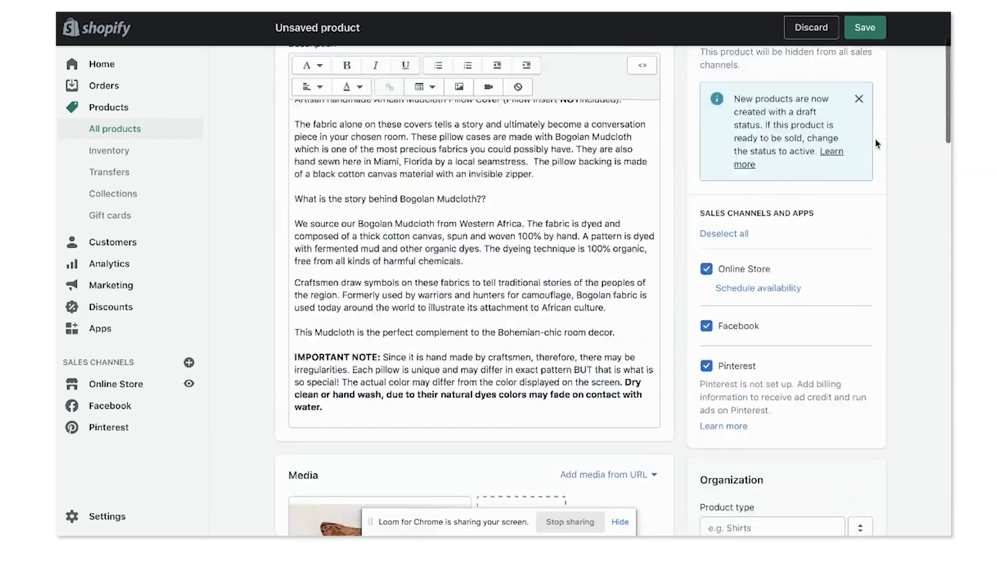
pyautogui.scroll(-2, 877, 144)
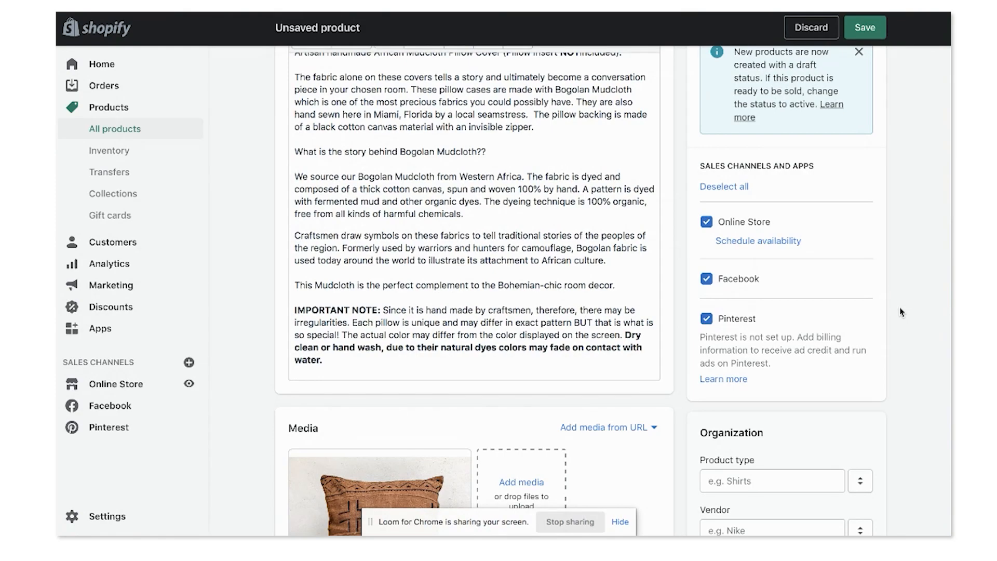
pyautogui.scroll(-1, 901, 311)
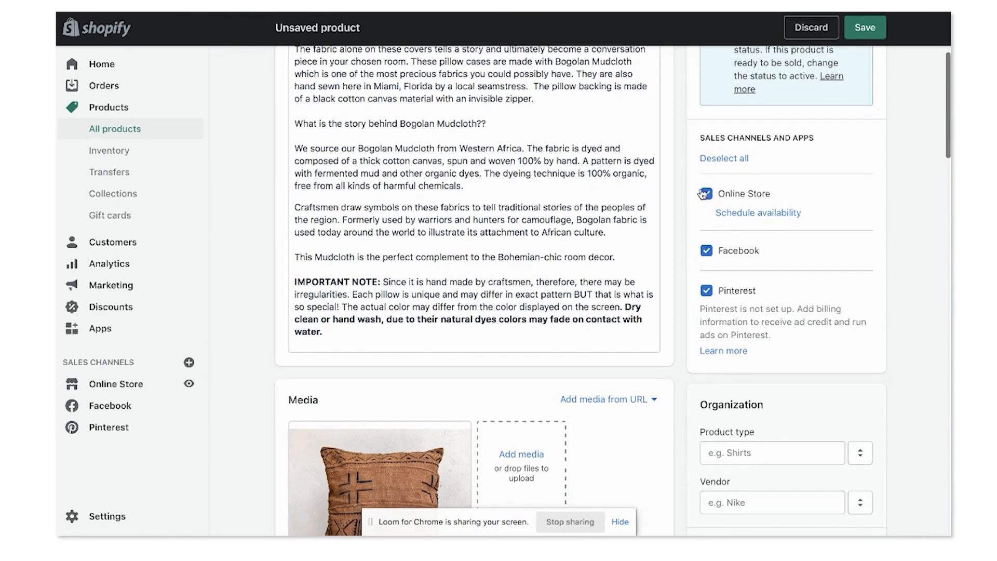
pyautogui.scroll(4, 728, 237)
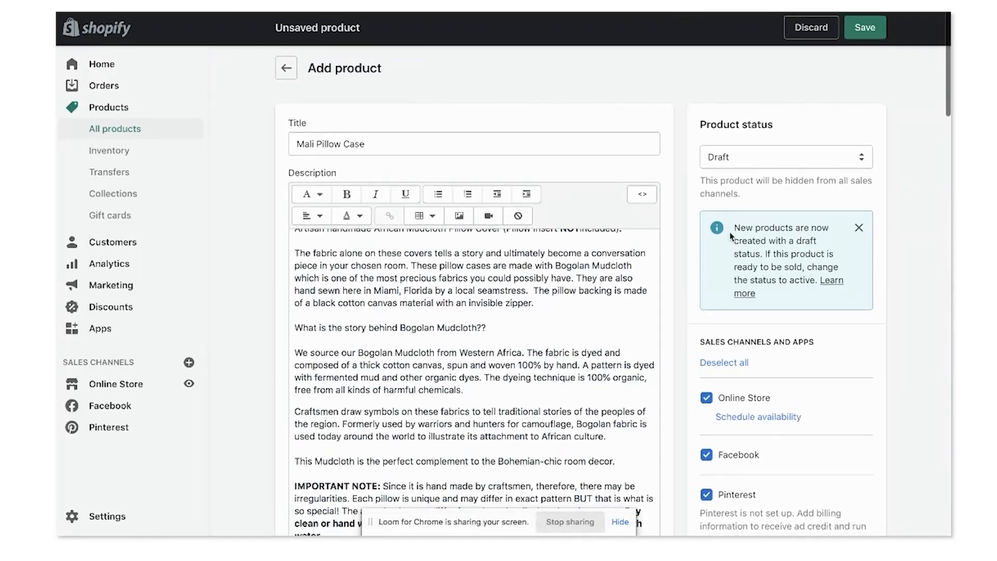
pyautogui.scroll(-2, 731, 236)
pyautogui.click(803, 86)
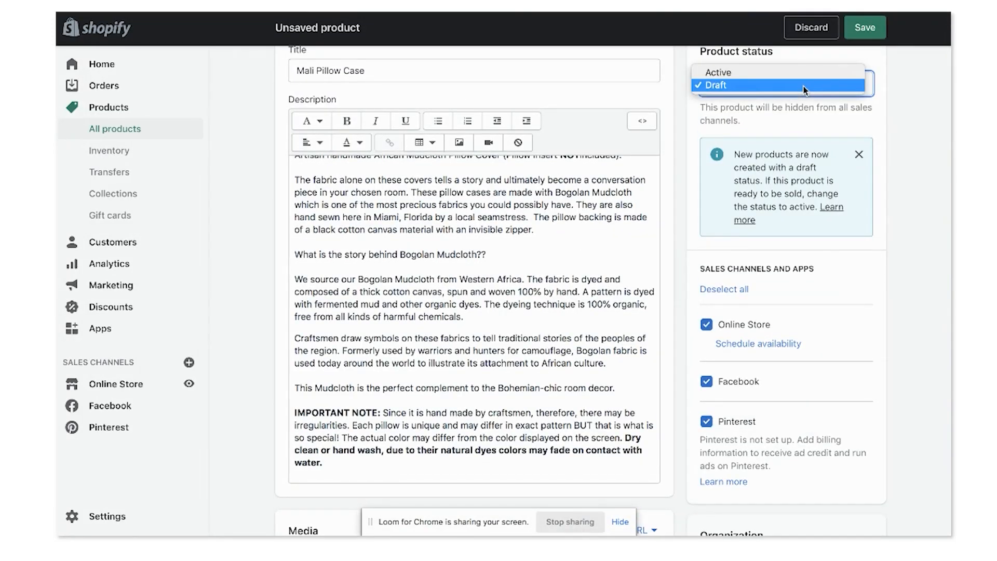
pyautogui.click(803, 86)
# Check the suggested vendors in the product's organization details without choosing one.
pyautogui.scroll(-9, 788, 213)
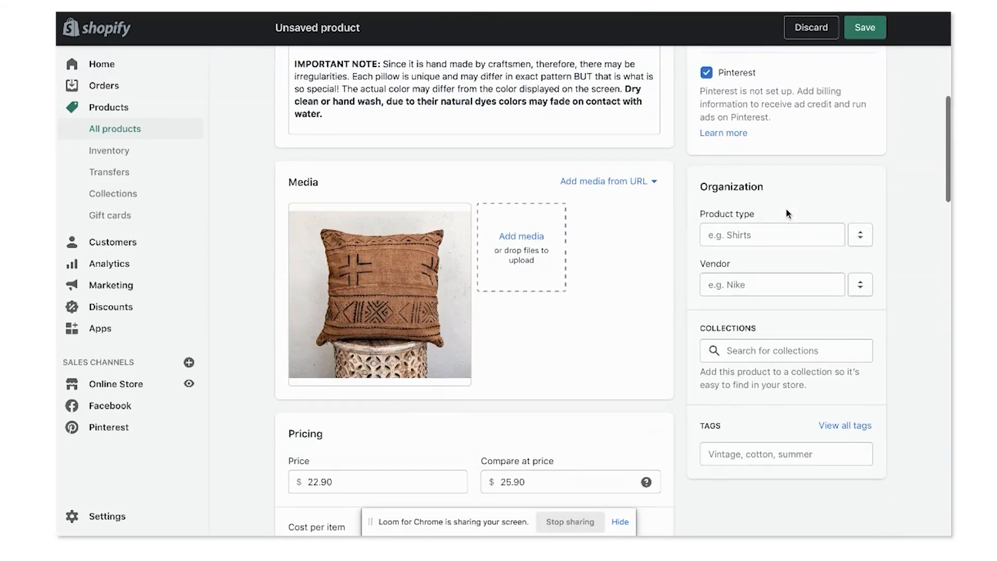
pyautogui.scroll(1, 787, 208)
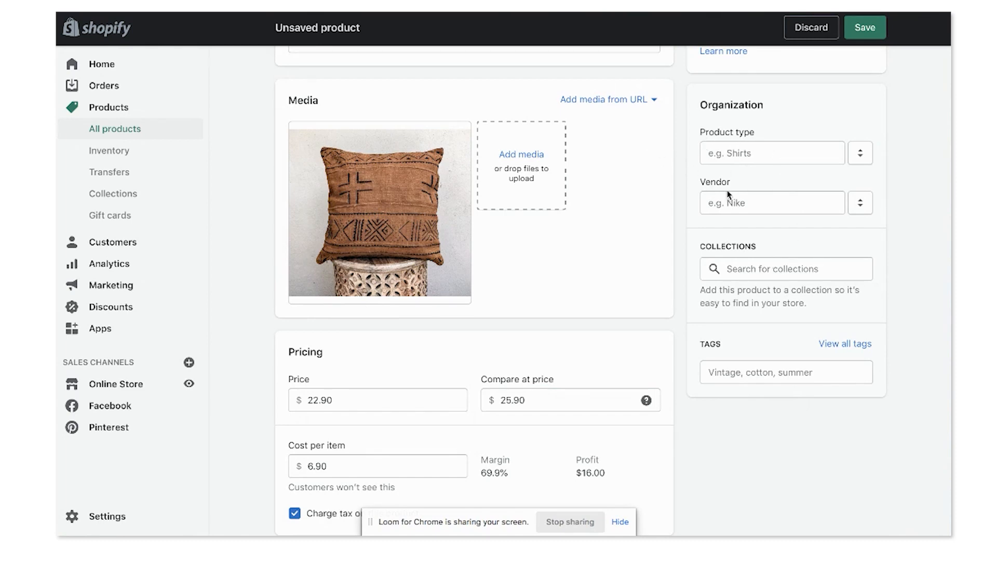
pyautogui.click(743, 206)
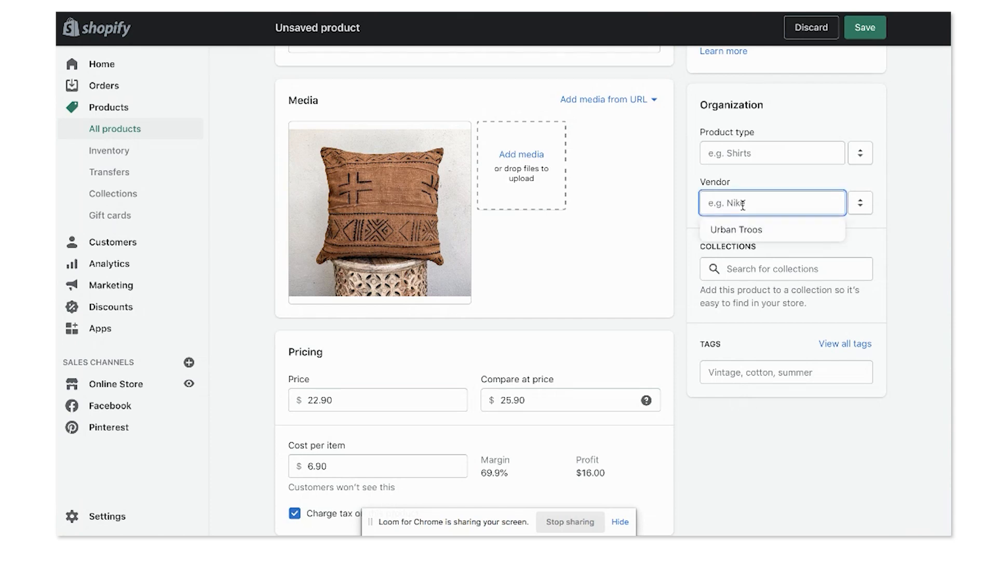
pyautogui.click(898, 152)
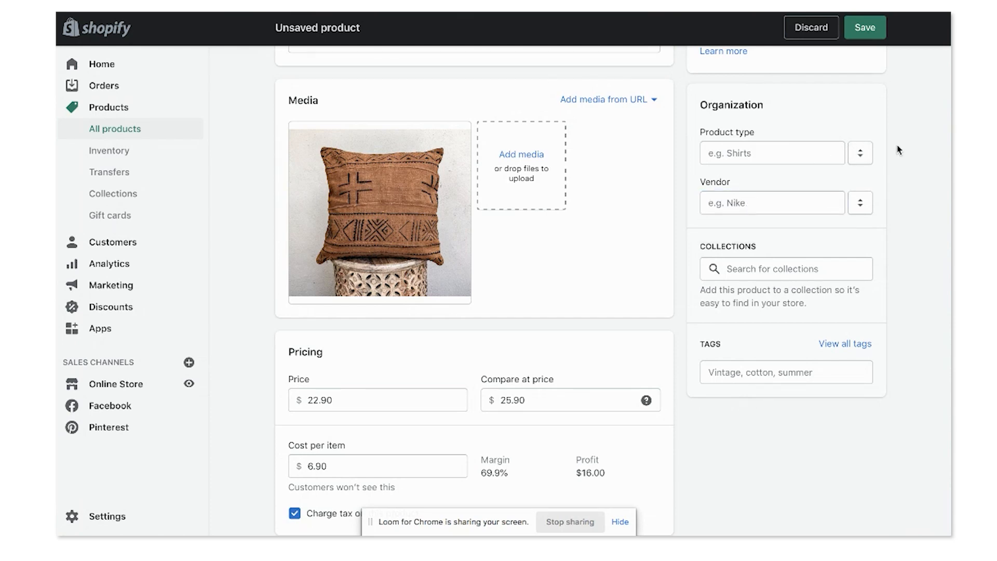
pyautogui.click(734, 207)
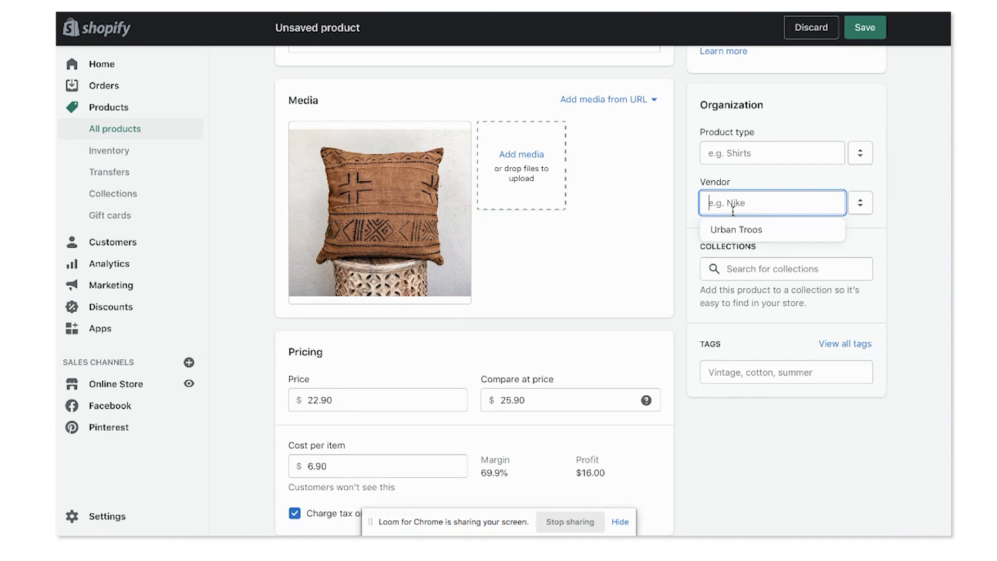
pyautogui.click(912, 186)
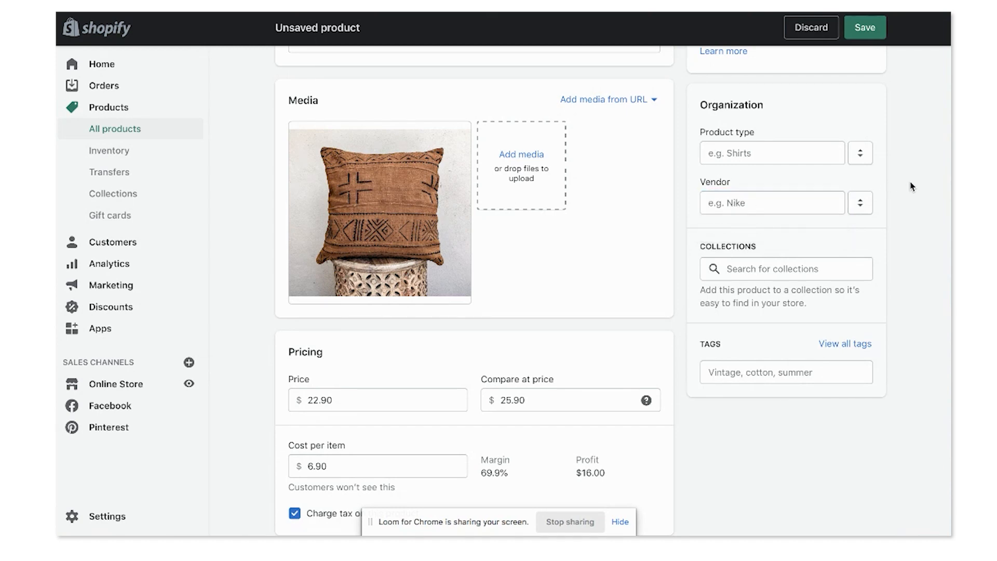
# Add the product to the KUBA collection.
pyautogui.click(796, 271)
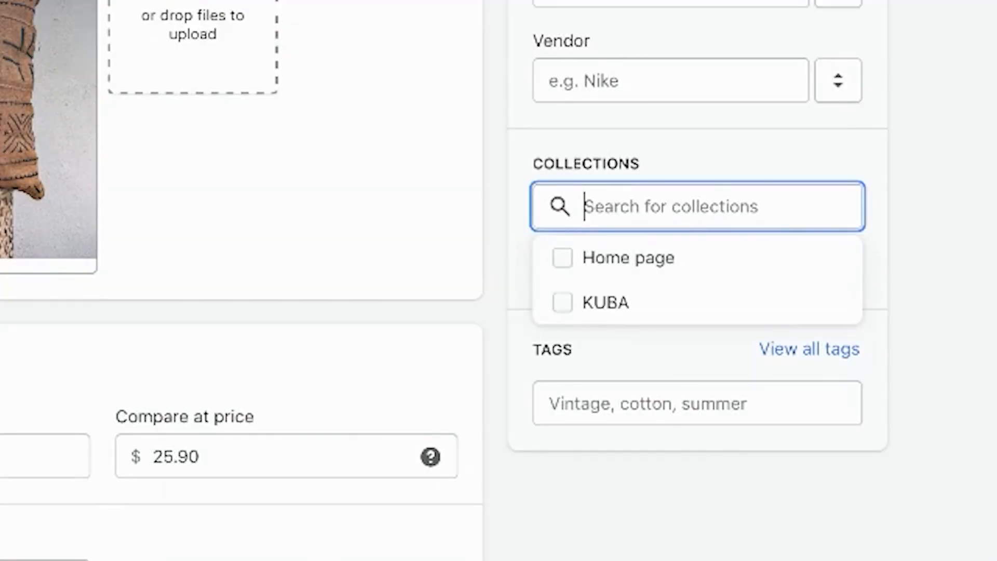
pyautogui.click(712, 354)
pyautogui.click(730, 189)
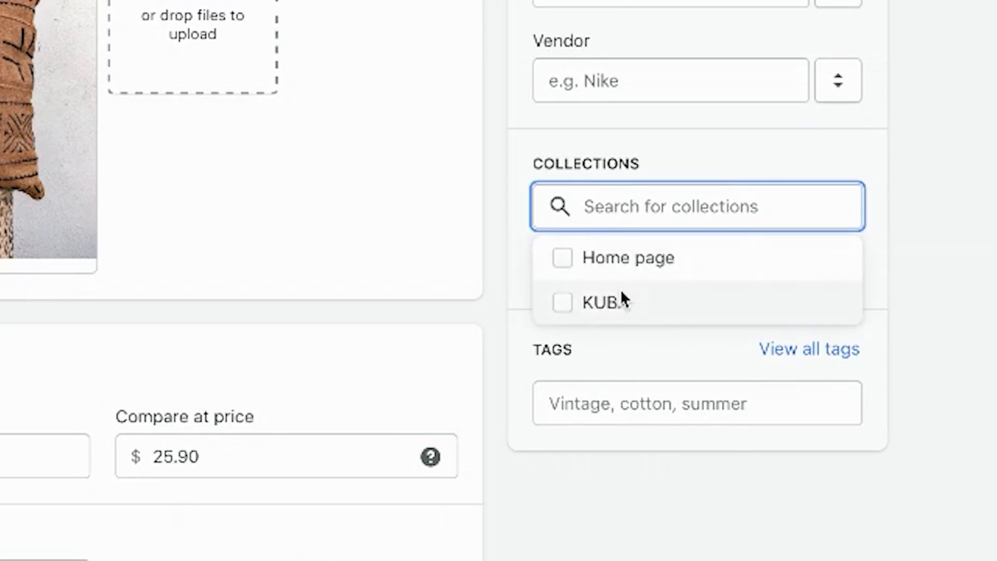
pyautogui.click(634, 302)
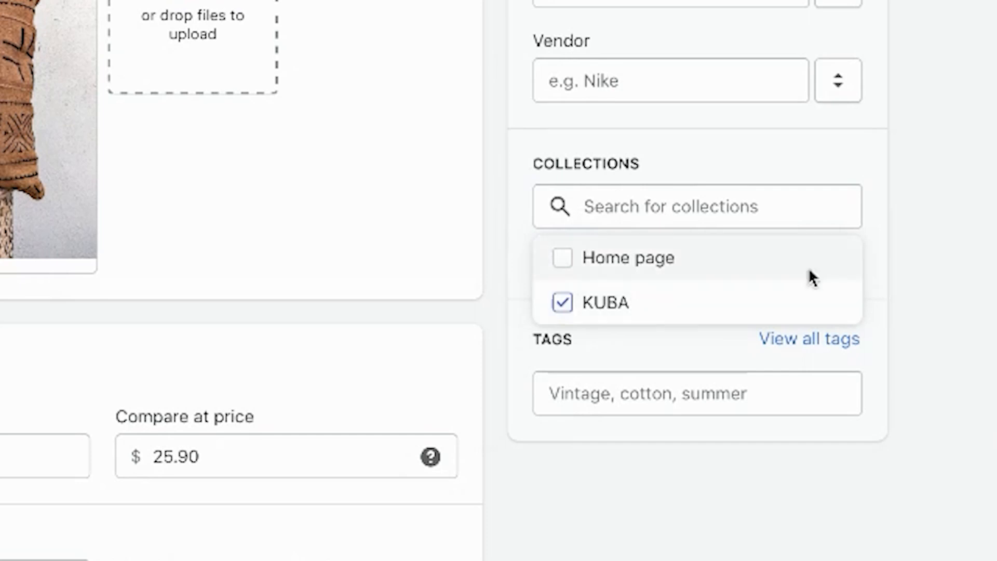
pyautogui.click(909, 220)
# Check the frequently used tags offered for the product without choosing any.
pyautogui.scroll(-2, 899, 312)
pyautogui.click(762, 366)
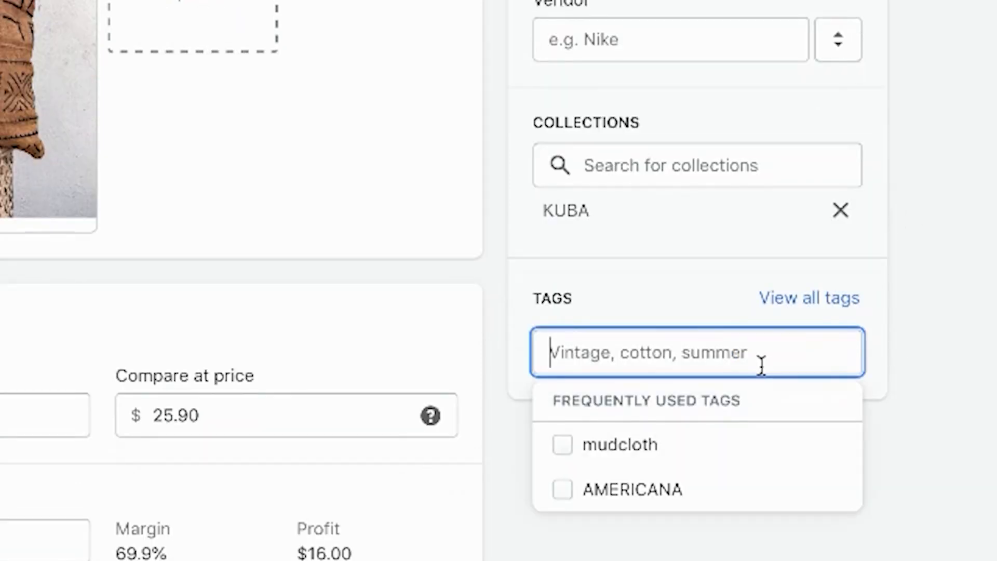
pyautogui.click(934, 257)
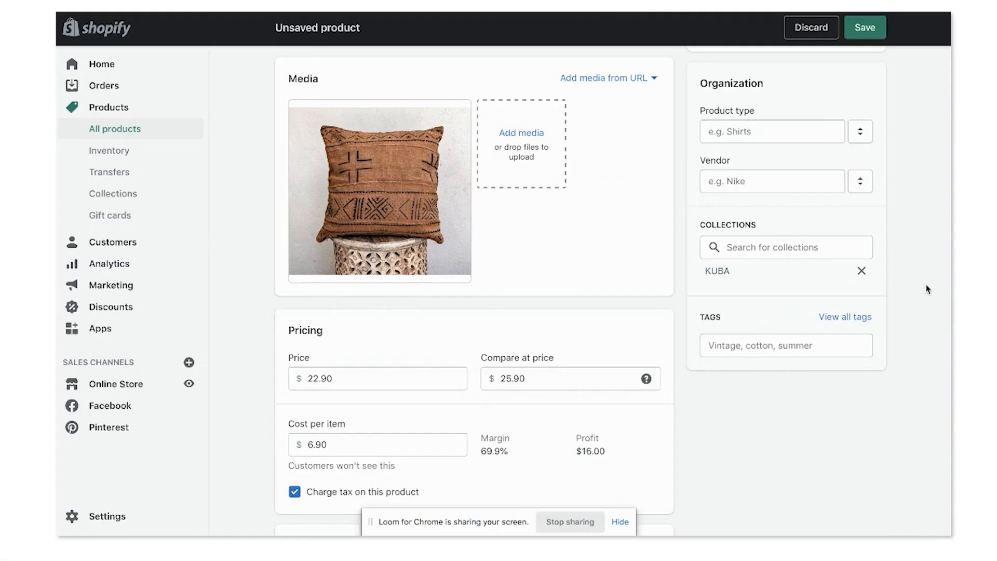
# Look over the product's pricing, shipping and organization details and its suggested tags, choosing no tag.
pyautogui.scroll(-15, 770, 439)
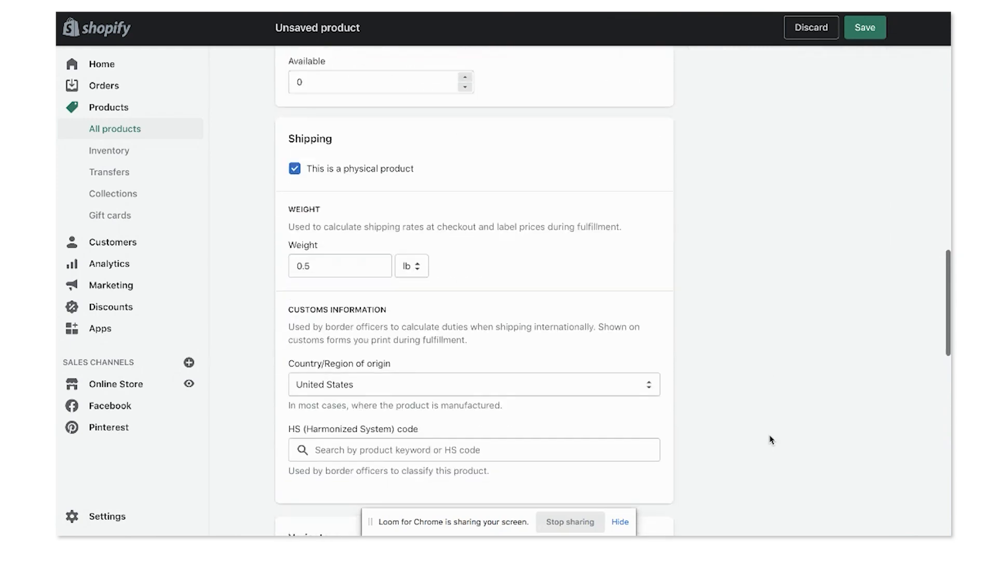
pyautogui.scroll(15, 771, 439)
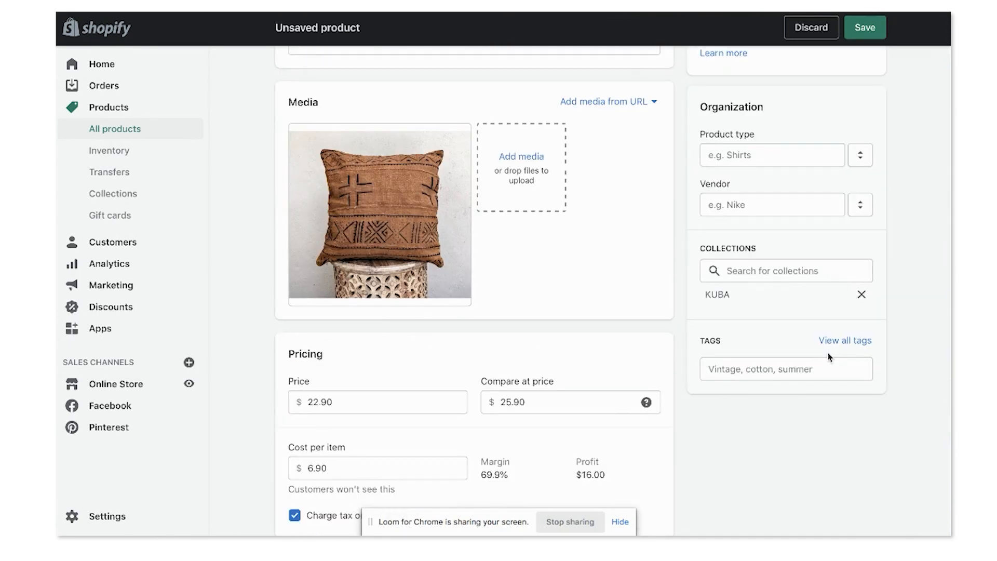
pyautogui.click(820, 367)
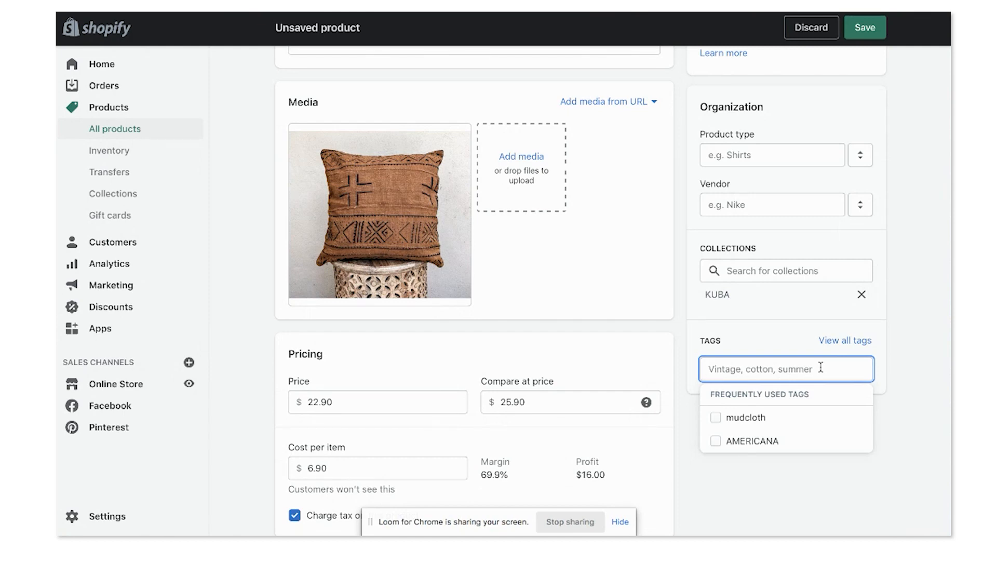
pyautogui.click(910, 256)
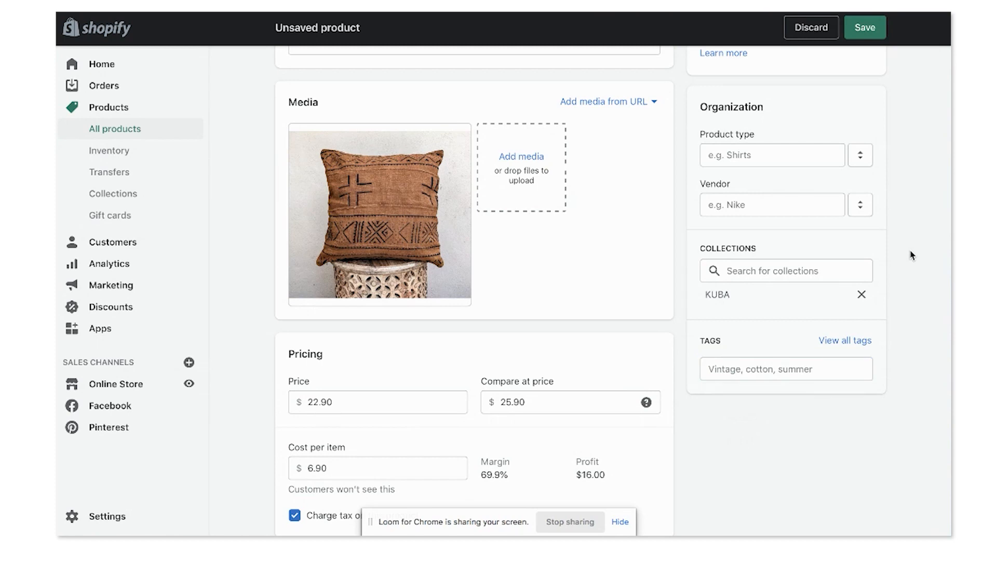
# Save the new Mali Pillow Case product.
pyautogui.scroll(-6, 830, 532)
pyautogui.scroll(-15, 830, 533)
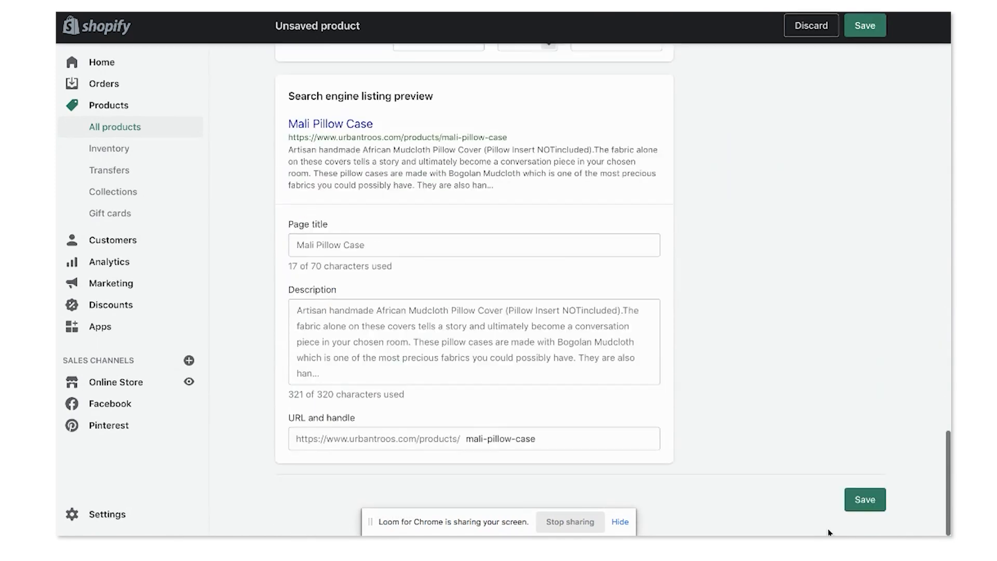
pyautogui.click(865, 501)
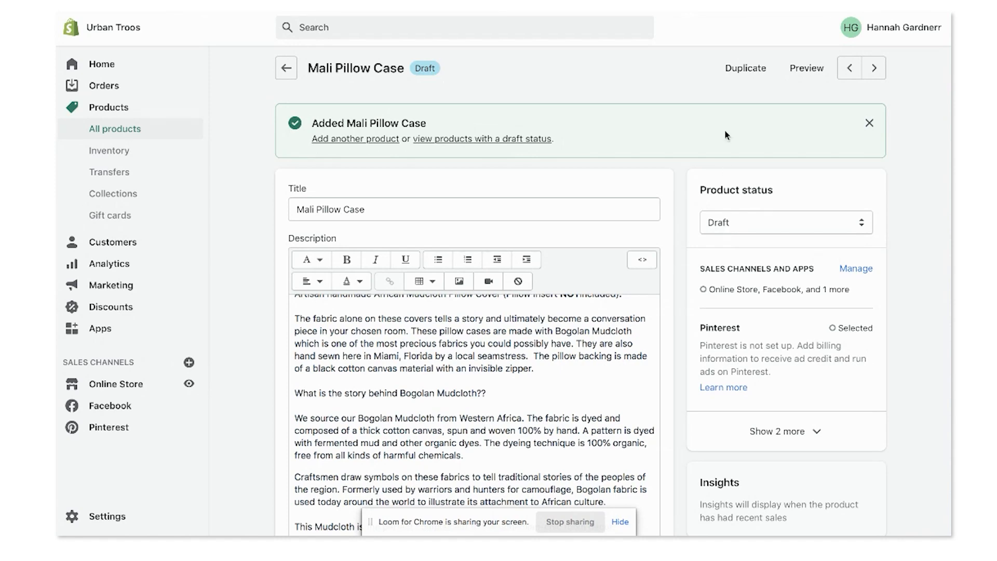
# Duplicate the Mali Pillow Case product under the title African Pillow Case, with its status set as draft.
pyautogui.click(760, 74)
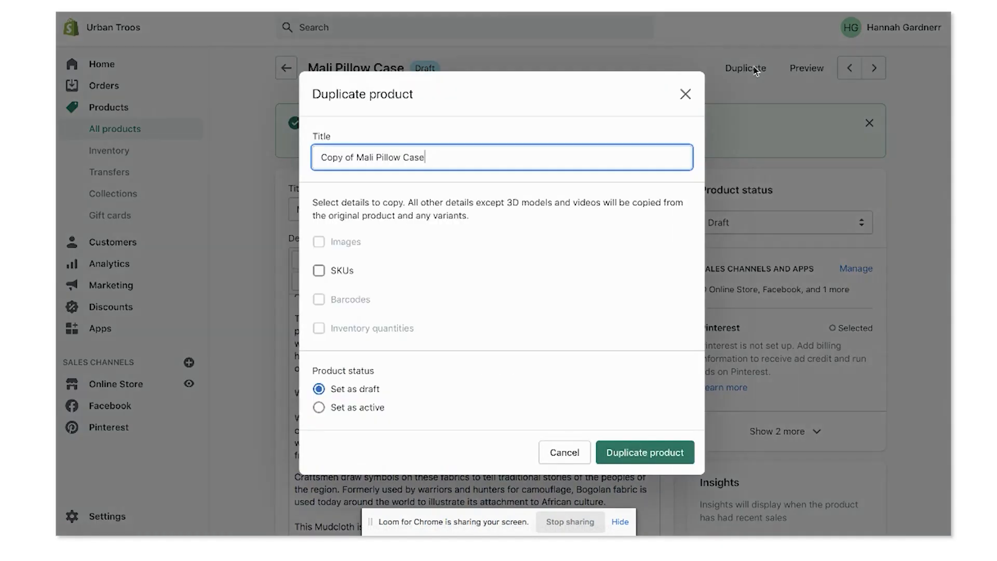
pyautogui.tripleClick(345, 165)
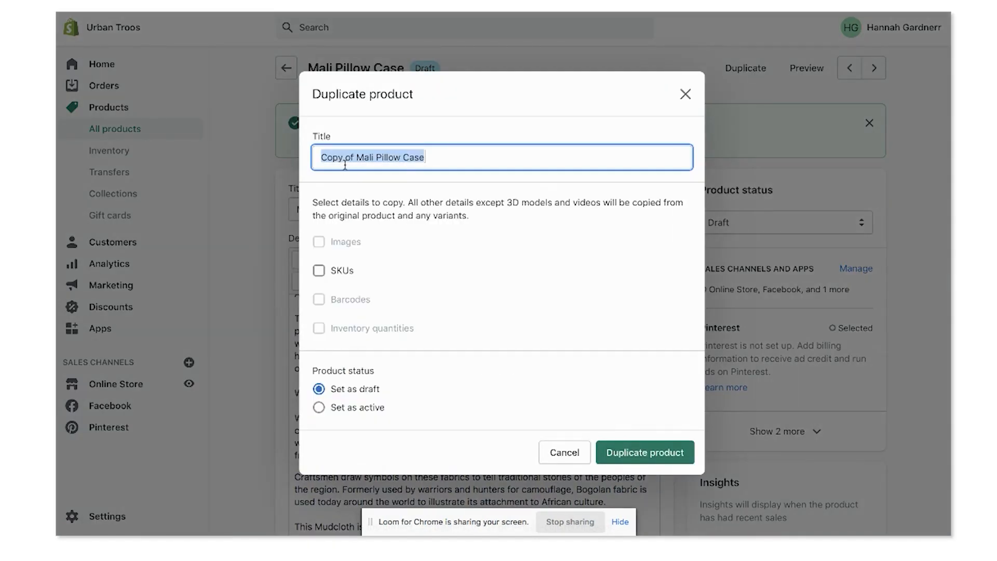
pyautogui.write('Afric')
pyautogui.write('an Pillow ')
pyautogui.write('Wase')
pyautogui.press('BackSpace')
pyautogui.press('BackSpace')
pyautogui.press('BackSpace')
pyautogui.press('BackSpace')
pyautogui.press('BackSpace')
pyautogui.write('Case')
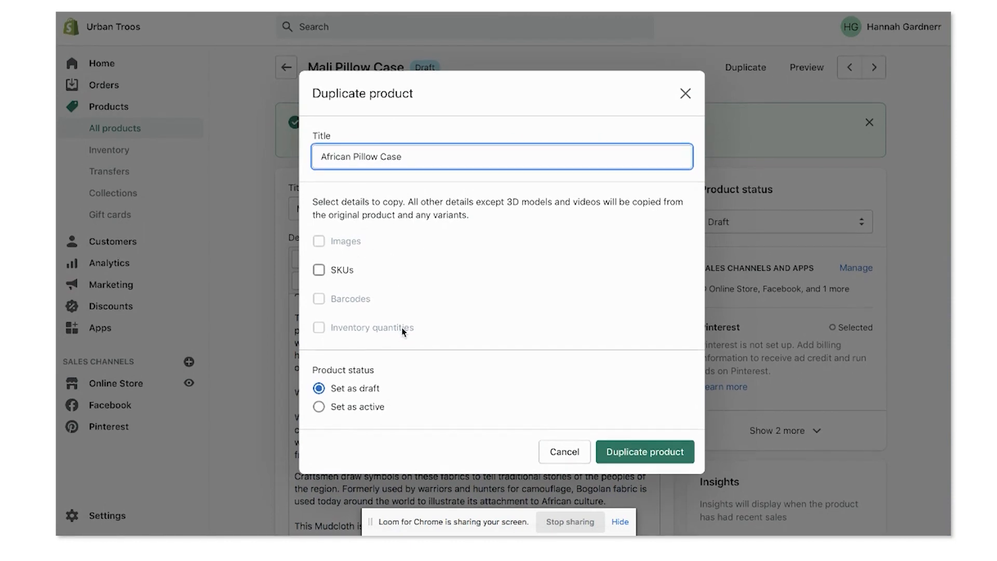
pyautogui.click(635, 452)
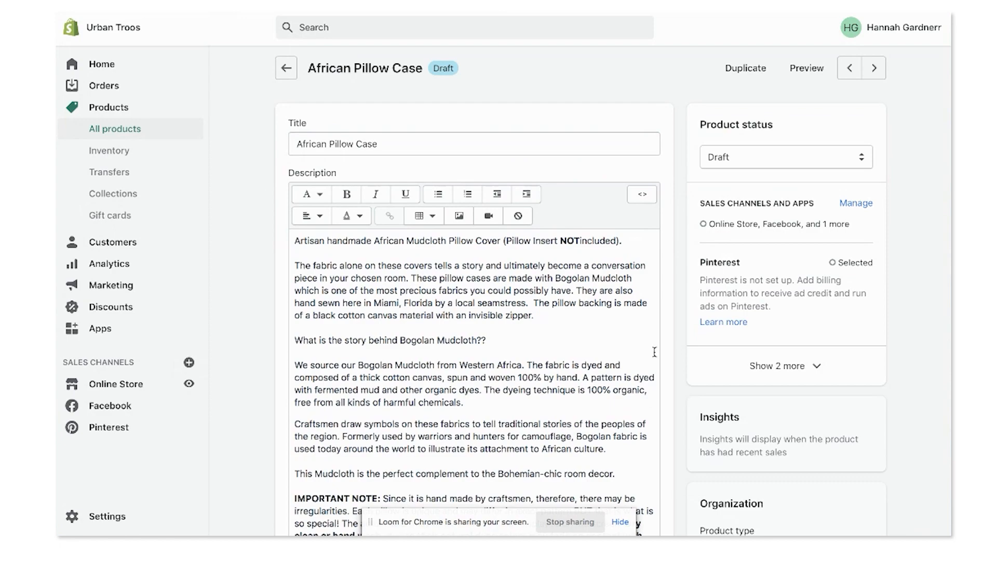
# Open the African Pillow Case search engine listing for editing and review its page title, description and URL handle.
pyautogui.scroll(-3, 455, 138)
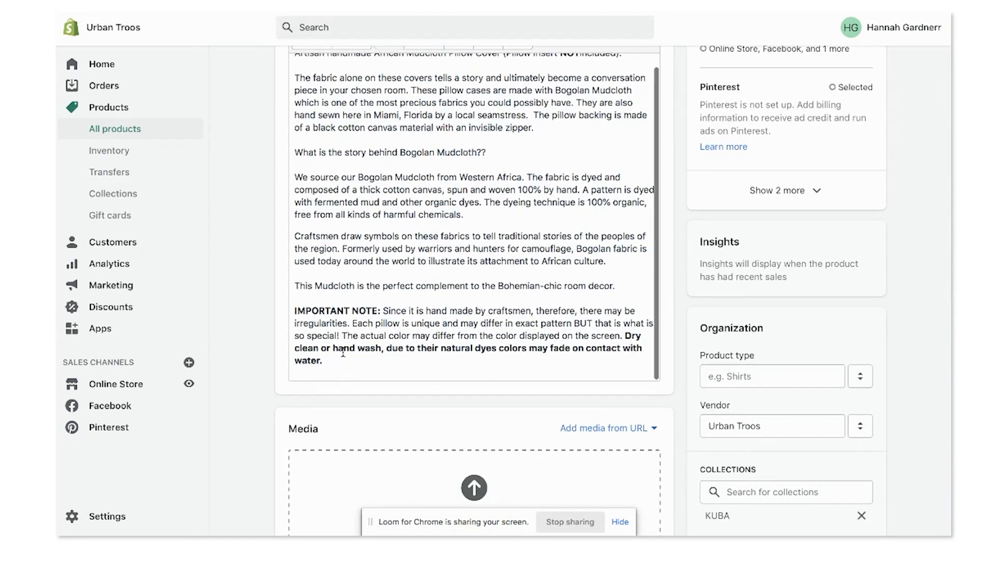
pyautogui.scroll(-4, 343, 351)
pyautogui.scroll(-6, 467, 340)
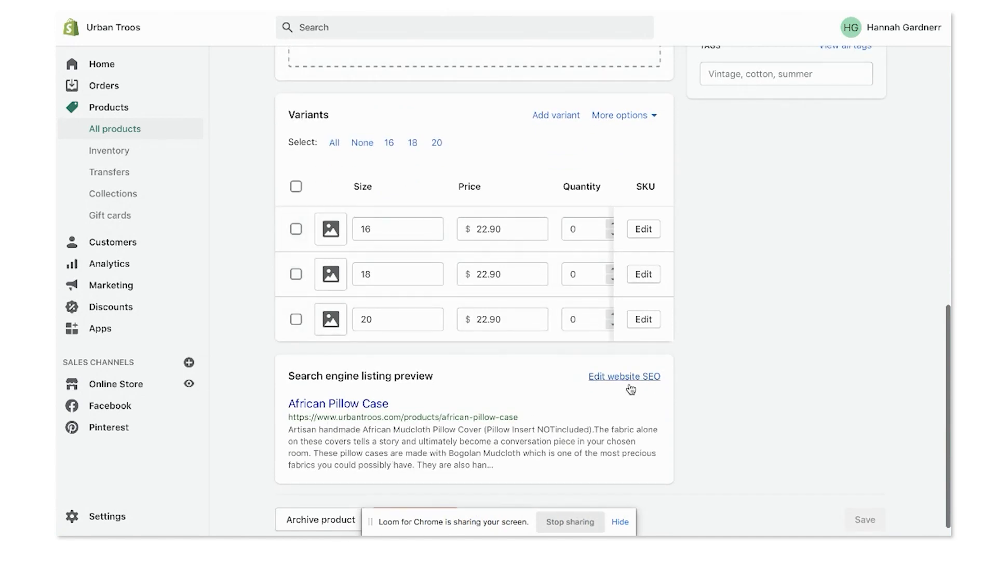
pyautogui.click(652, 376)
pyautogui.scroll(-3, 631, 388)
pyautogui.click(415, 344)
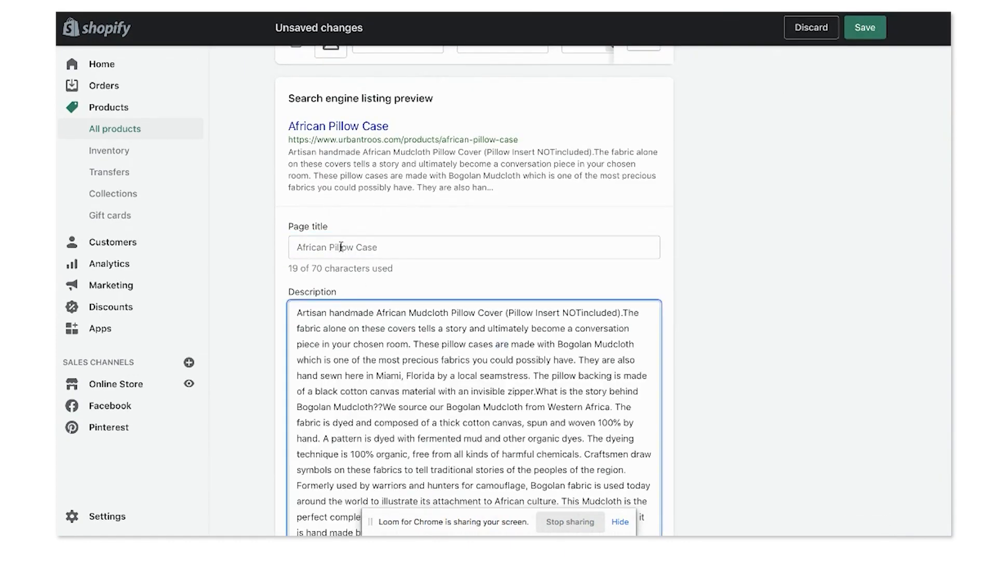
pyautogui.scroll(-3, 463, 464)
pyautogui.scroll(-1, 464, 464)
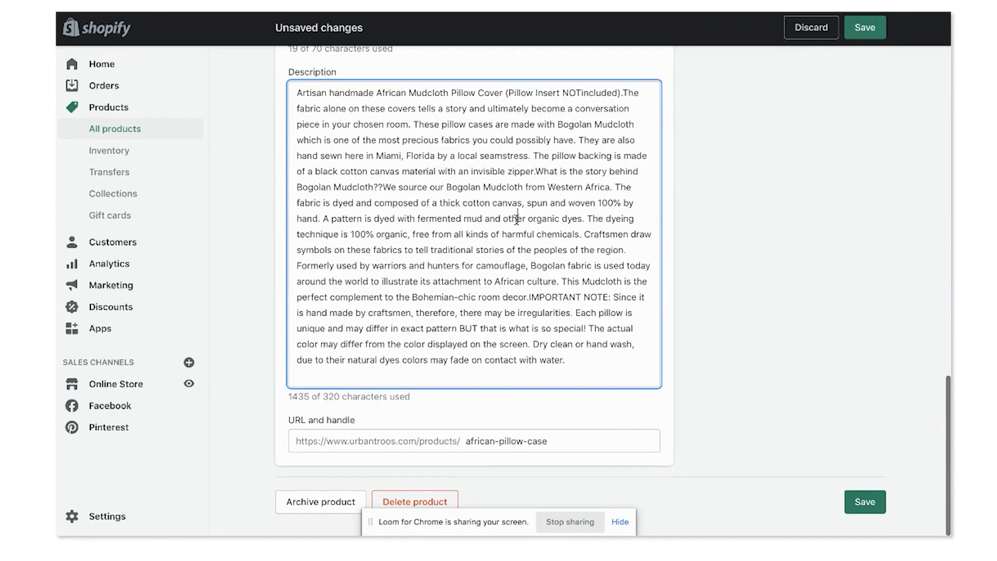
# Review the duplicated product's title, description, media, organization details and size variants.
pyautogui.scroll(15, 517, 218)
pyautogui.scroll(1, 488, 200)
pyautogui.scroll(-1, 407, 306)
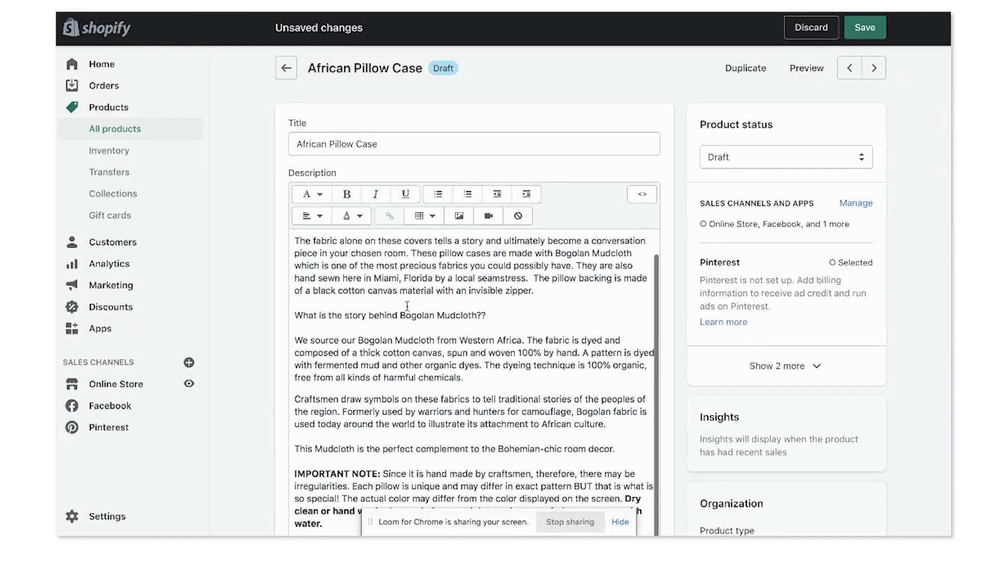
pyautogui.scroll(-5, 407, 305)
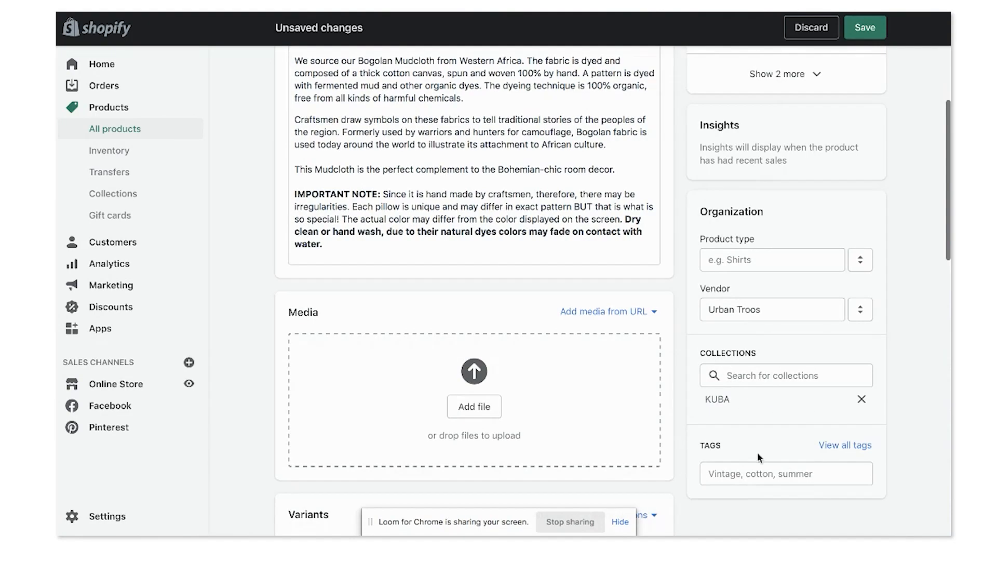
pyautogui.scroll(-2, 822, 424)
pyautogui.scroll(-10, 804, 419)
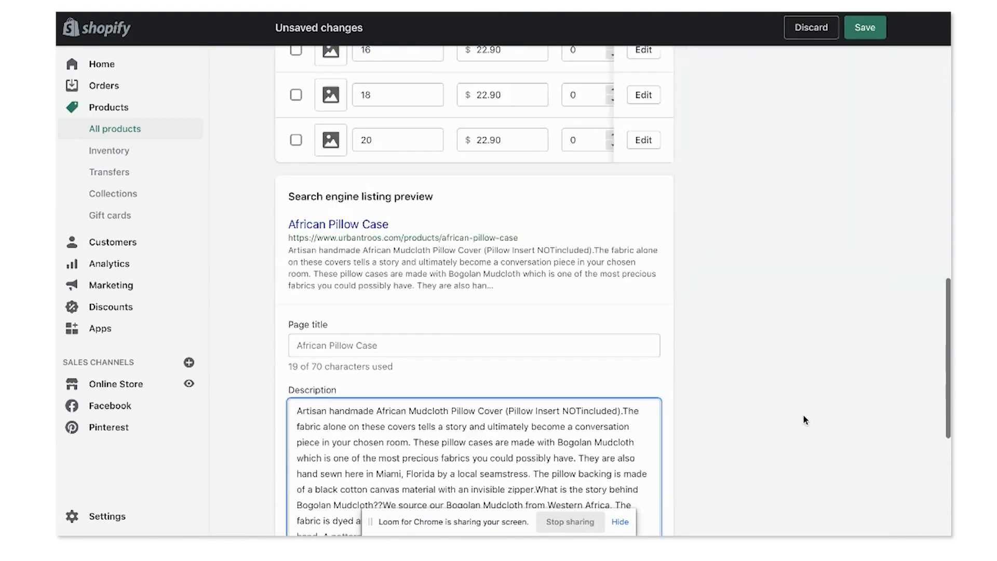
pyautogui.scroll(20, 803, 420)
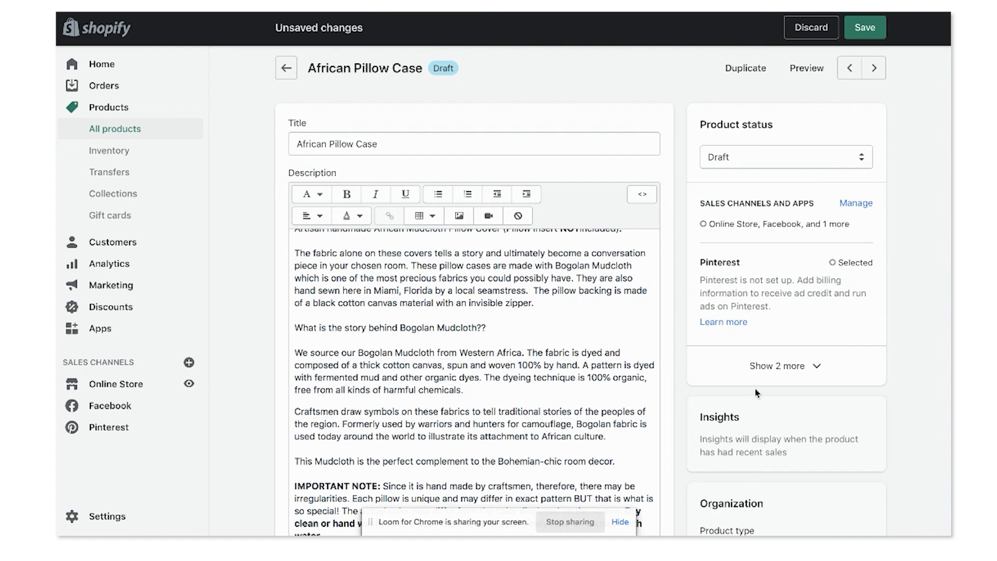
# Start a new product collection and title it Pillow Case.
pyautogui.click(152, 190)
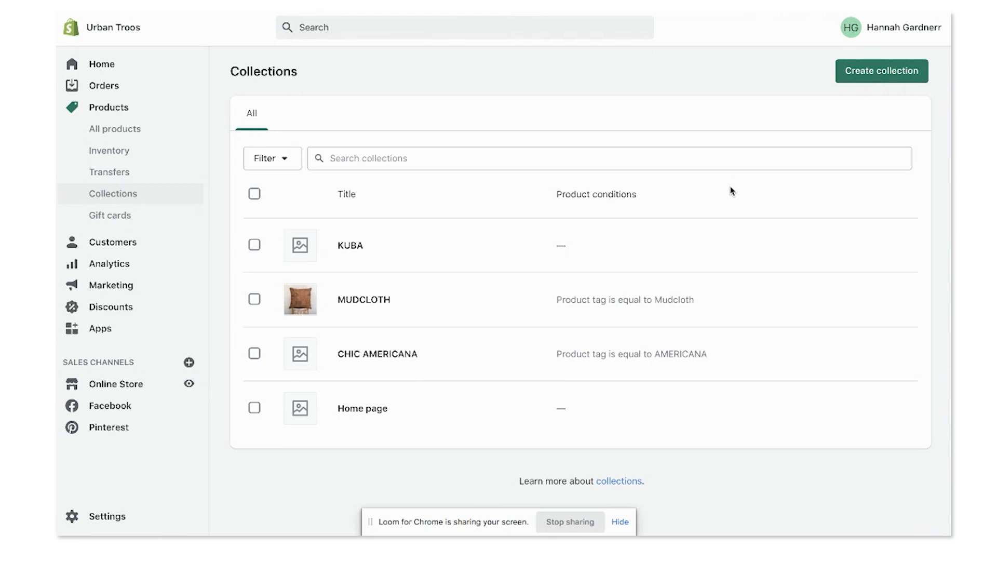
pyautogui.click(875, 79)
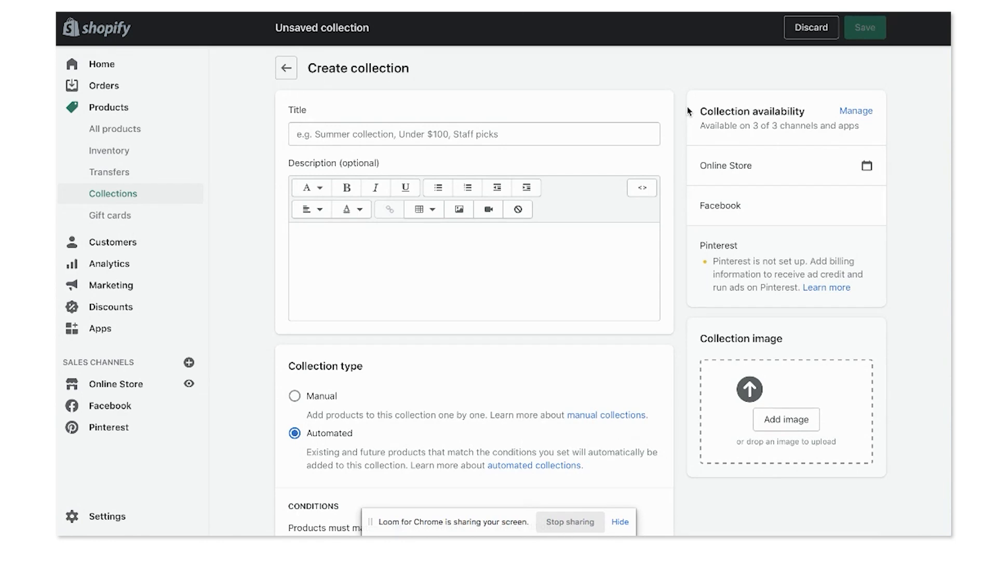
pyautogui.scroll(-4, 601, 218)
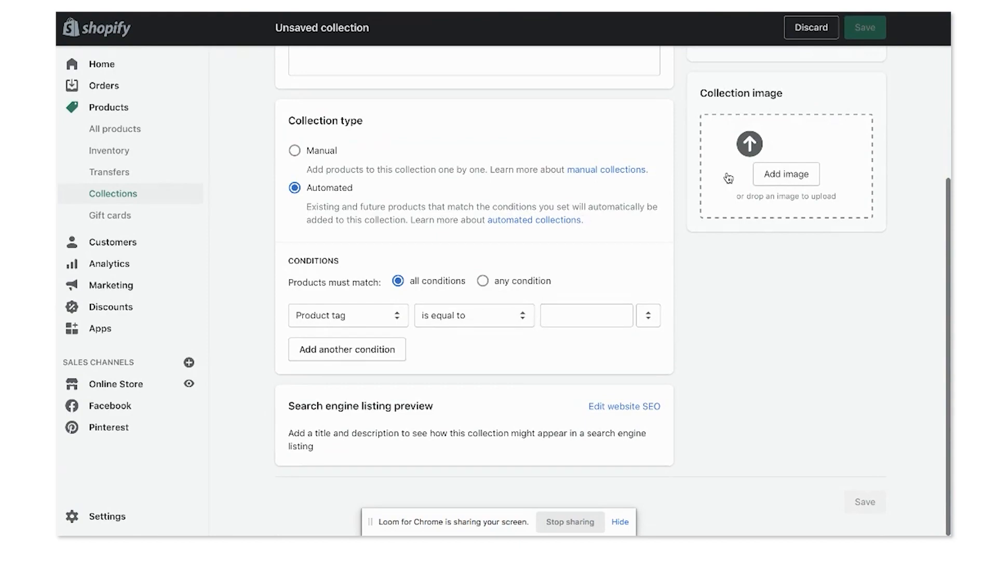
pyautogui.scroll(4, 598, 192)
pyautogui.click(450, 132)
pyautogui.write('Pillow ')
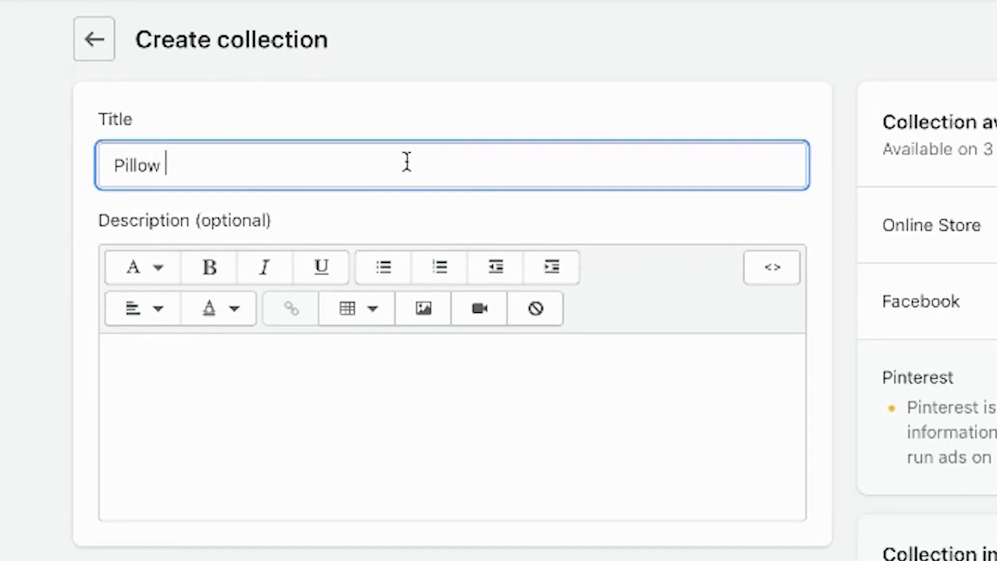
pyautogui.write('Case')
pyautogui.click(325, 366)
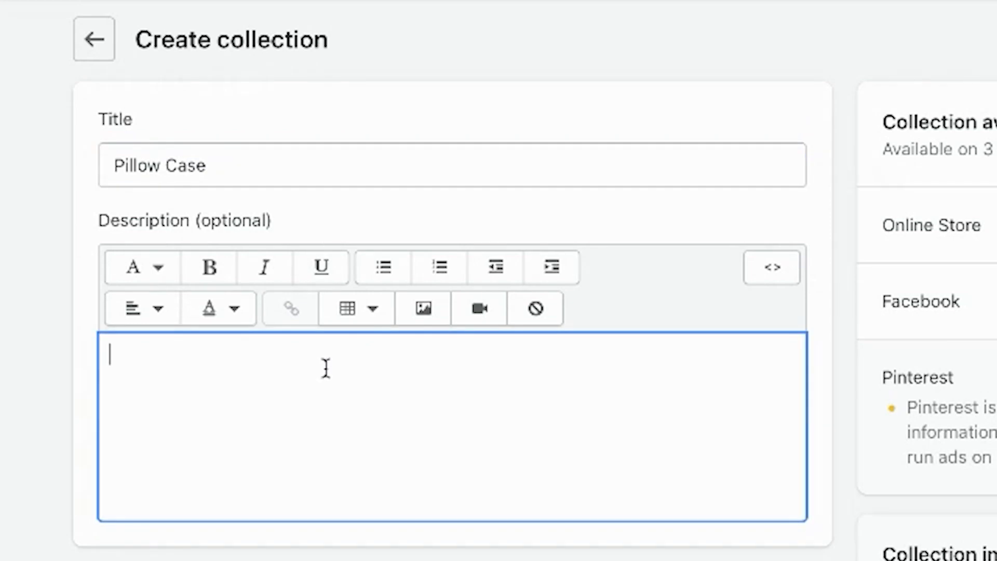
# Set the automated collection's condition to product tag is equal to Mudcloth.
pyautogui.scroll(-3, 325, 367)
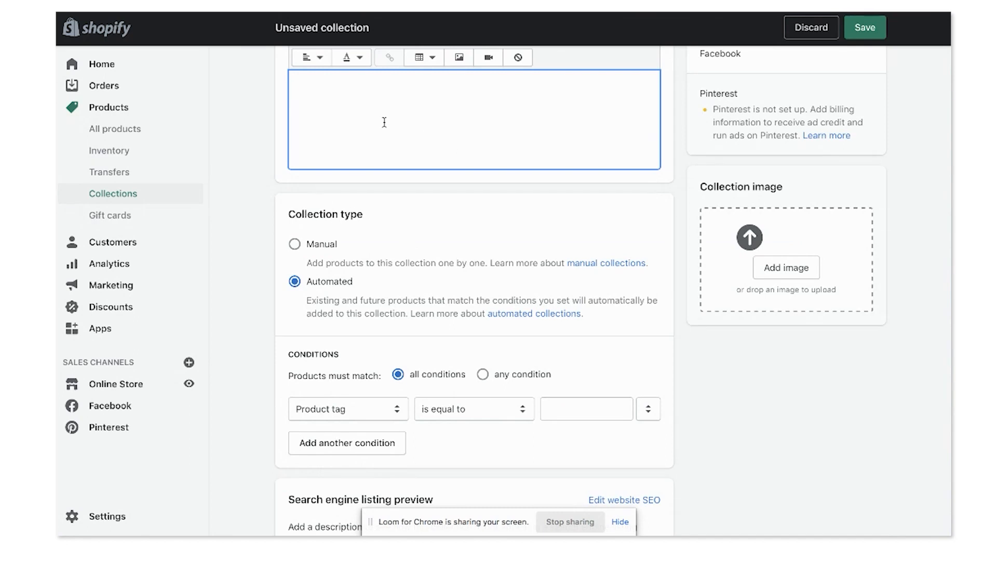
pyautogui.scroll(-2, 384, 122)
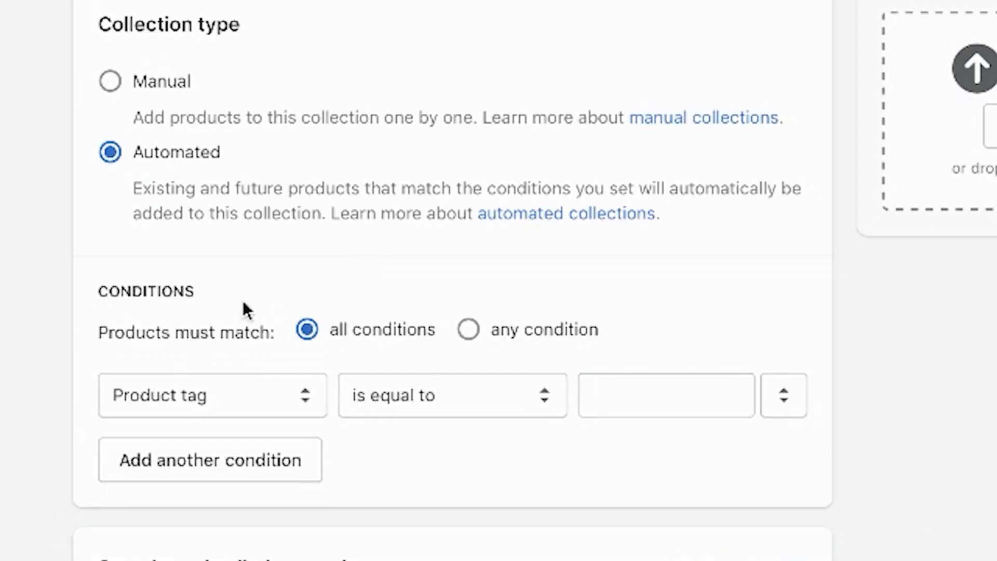
pyautogui.click(652, 393)
pyautogui.write('Mudcloth')
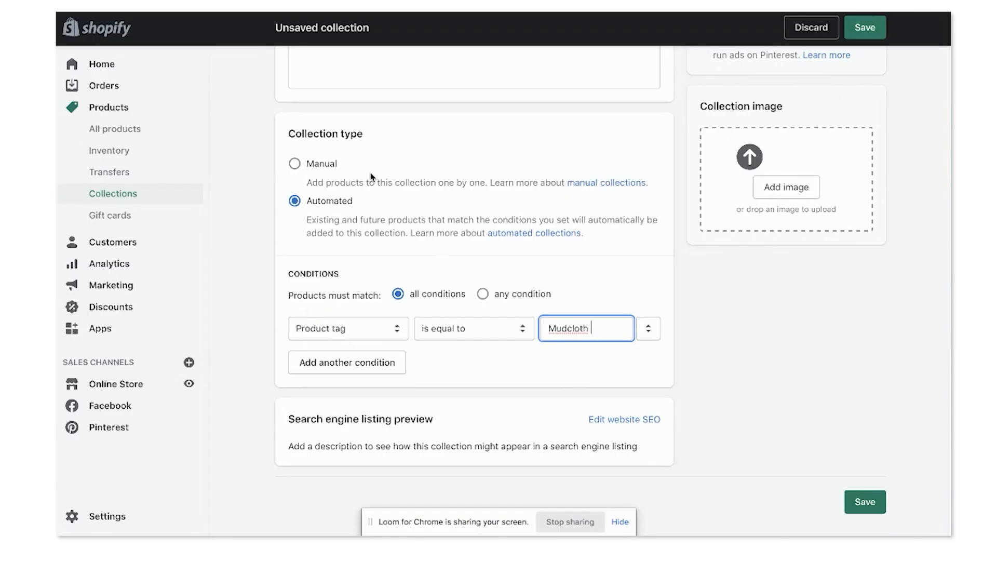
# Check the collection's availability and open its search engine listing for editing at the description.
pyautogui.scroll(1, 426, 300)
pyautogui.scroll(3, 582, 257)
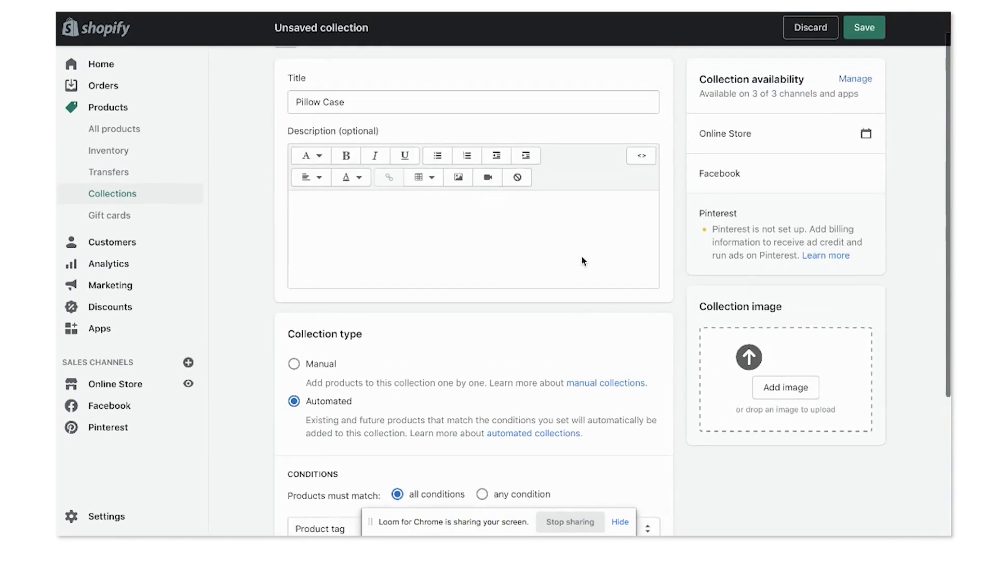
pyautogui.scroll(1, 793, 396)
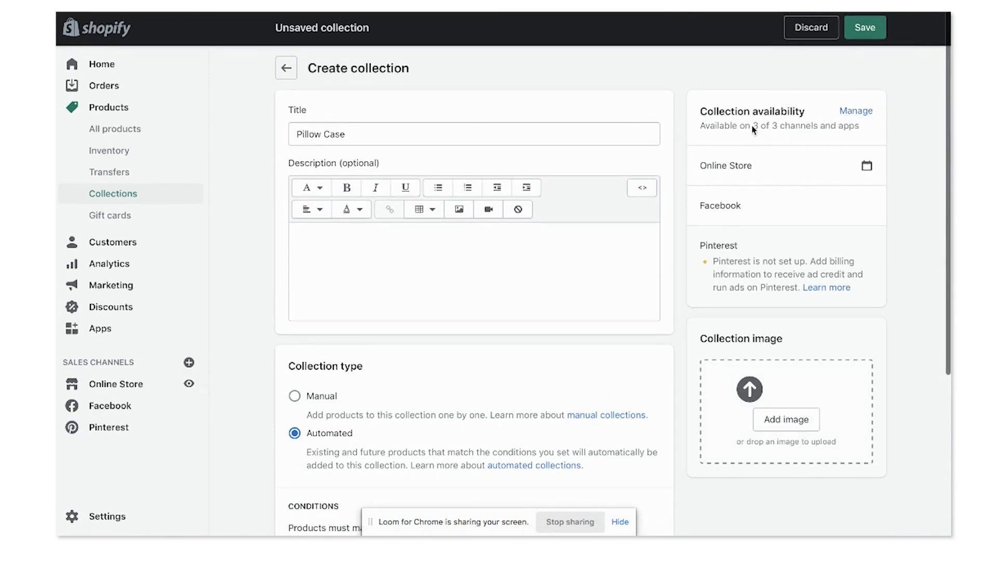
pyautogui.scroll(-3, 468, 354)
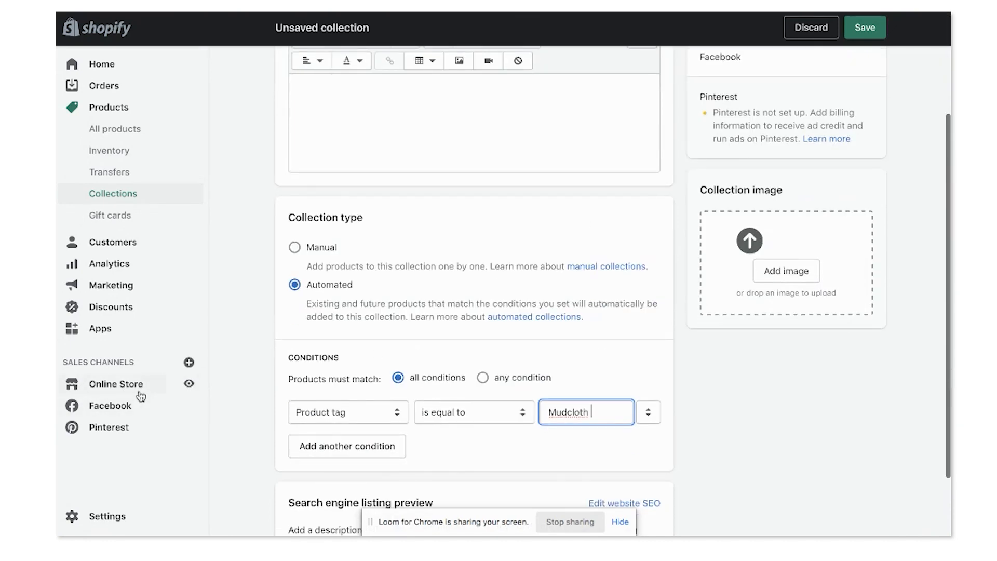
pyautogui.scroll(-2, 389, 400)
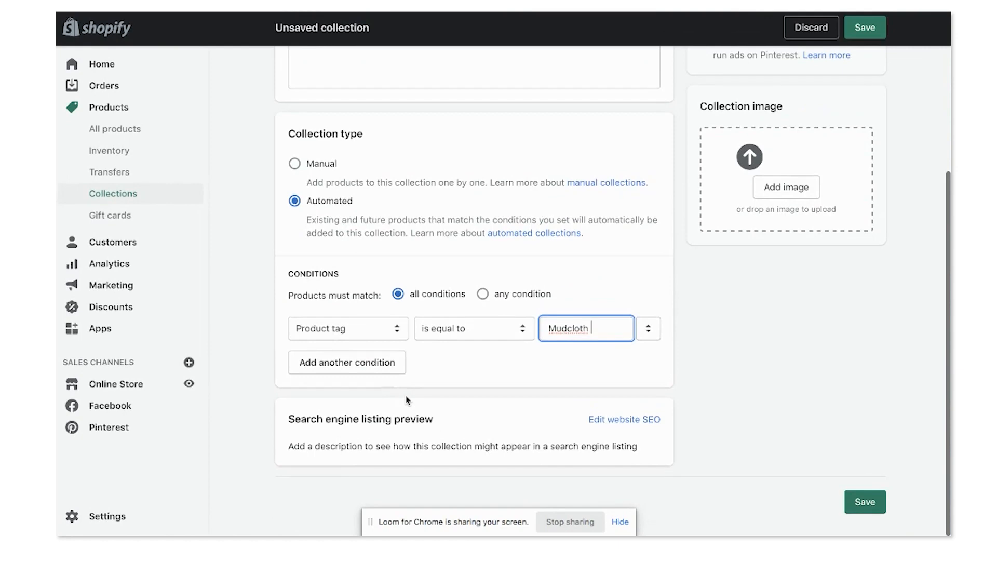
pyautogui.click(613, 419)
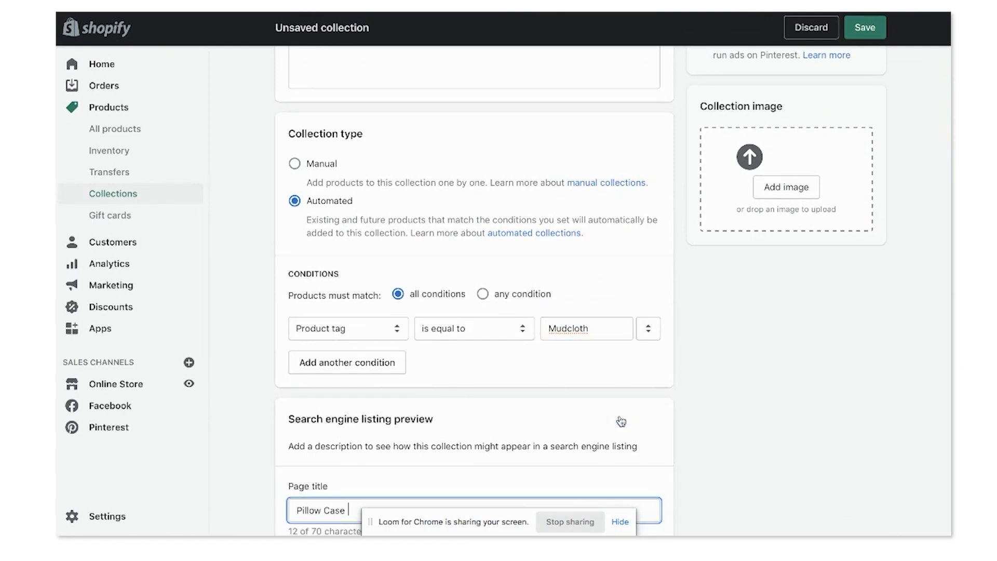
pyautogui.scroll(-5, 612, 412)
pyautogui.click(468, 344)
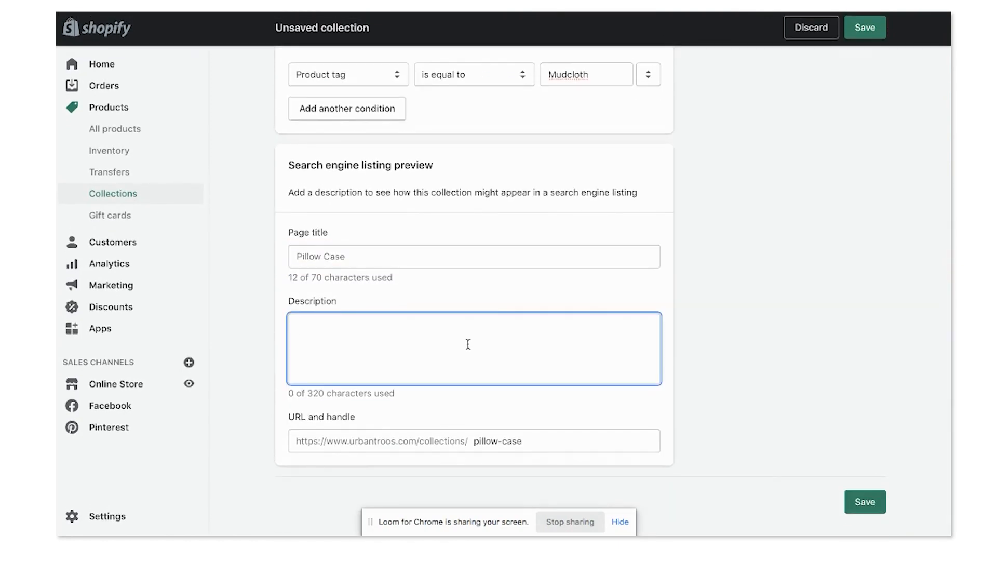